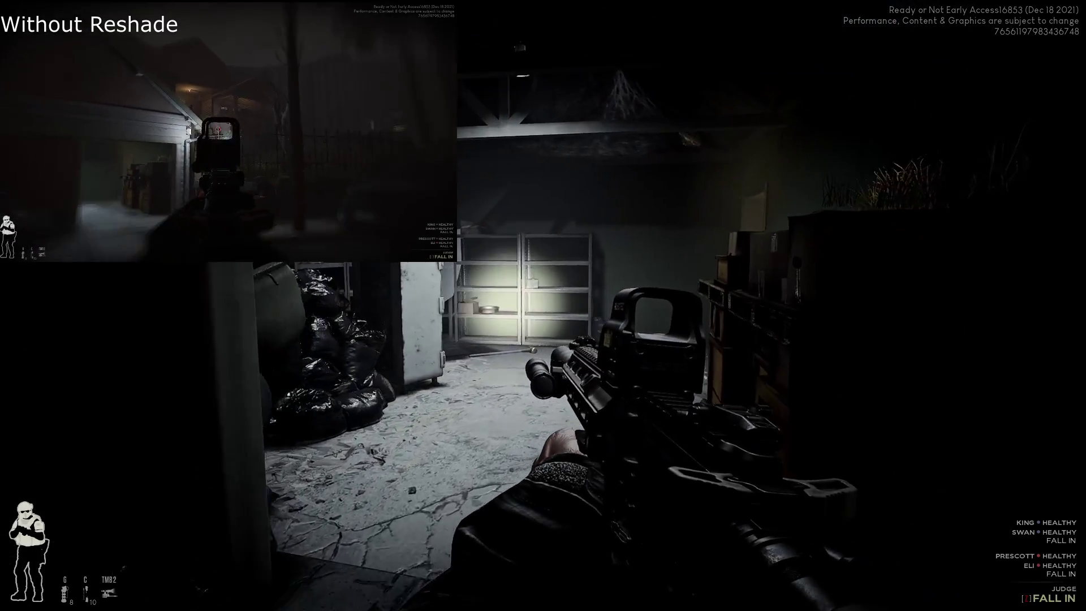
{"action": "key", "text": "w"}
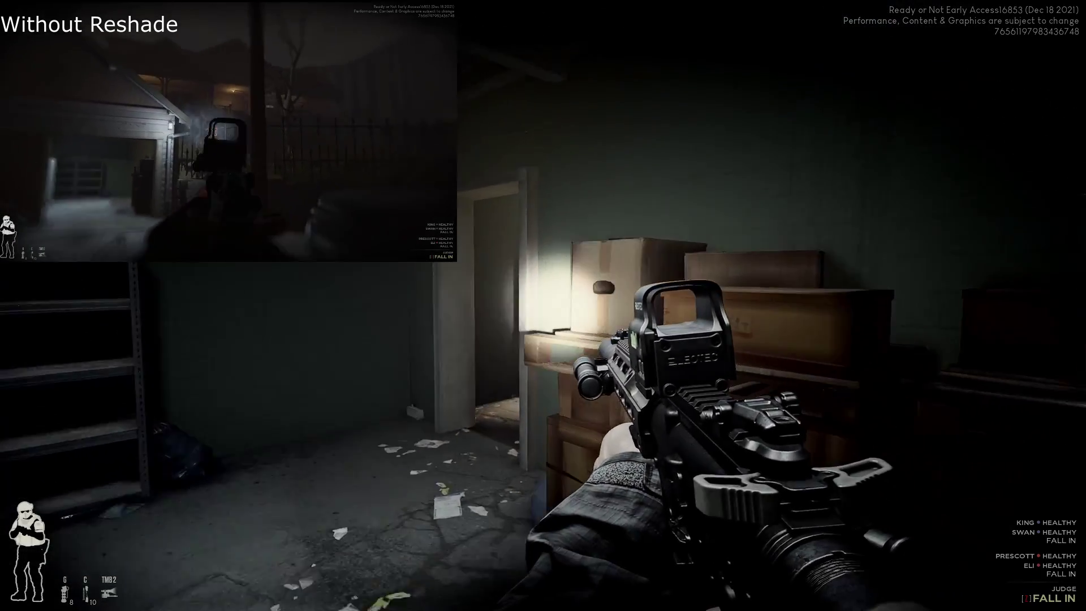
{"action": "key", "text": "w"}
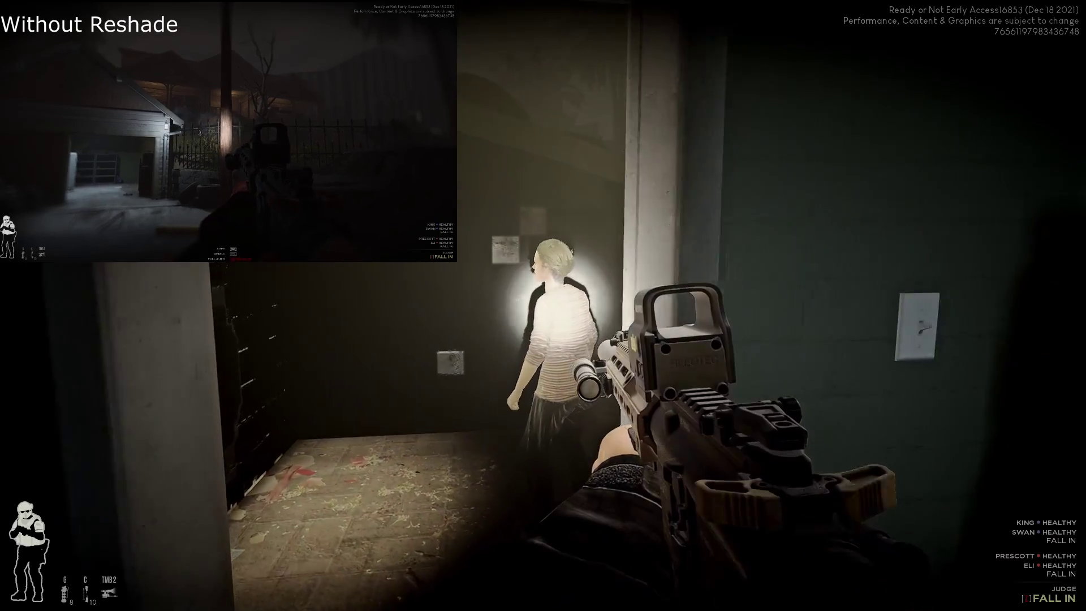
{"action": "key", "text": "w"}
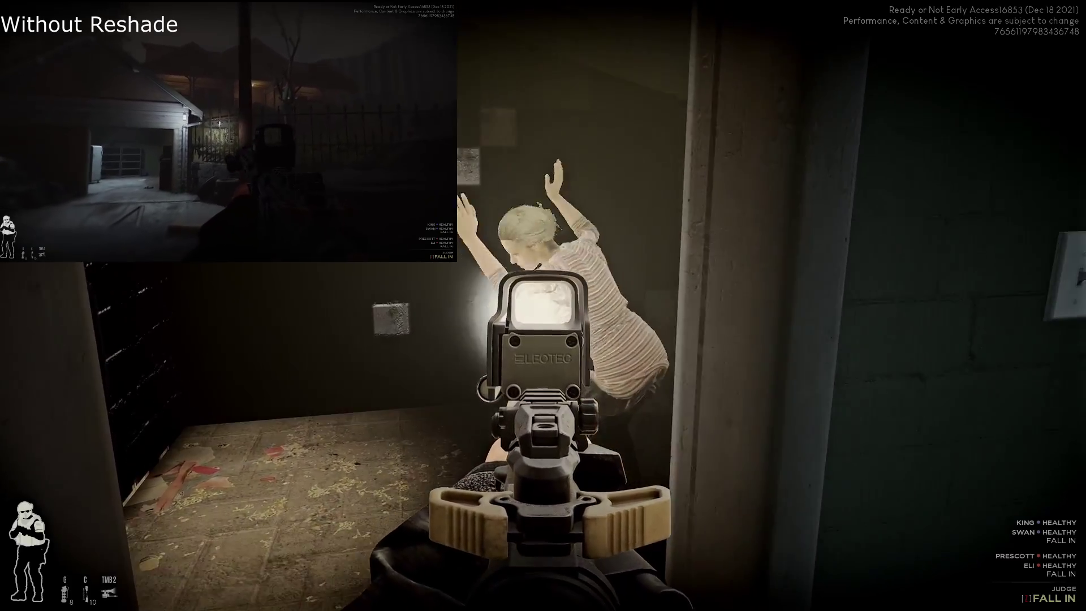
{"action": "key", "text": "w"}
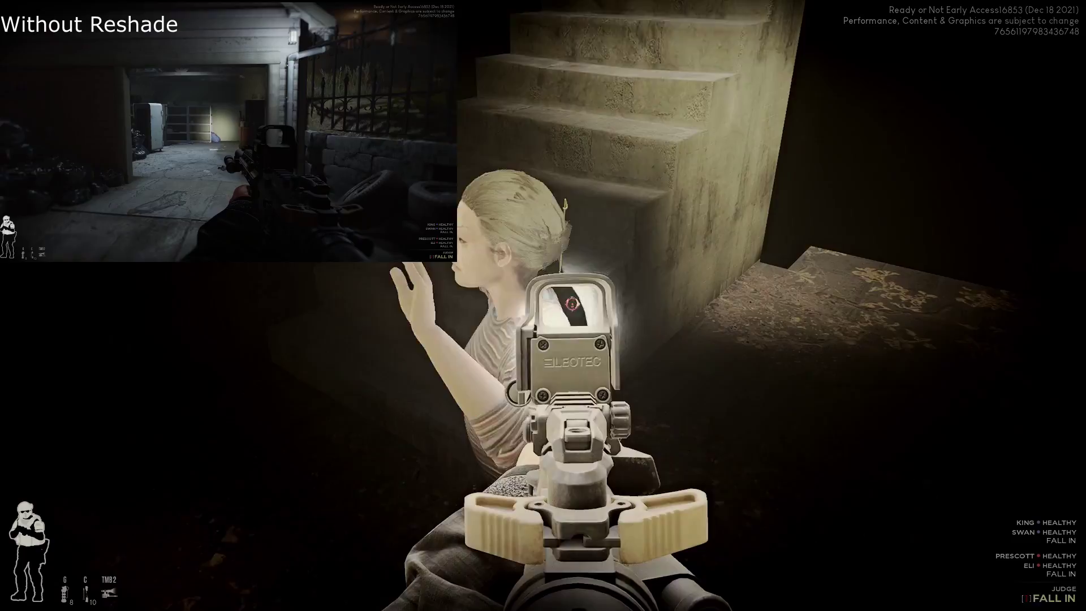
{"action": "key", "text": "w"}
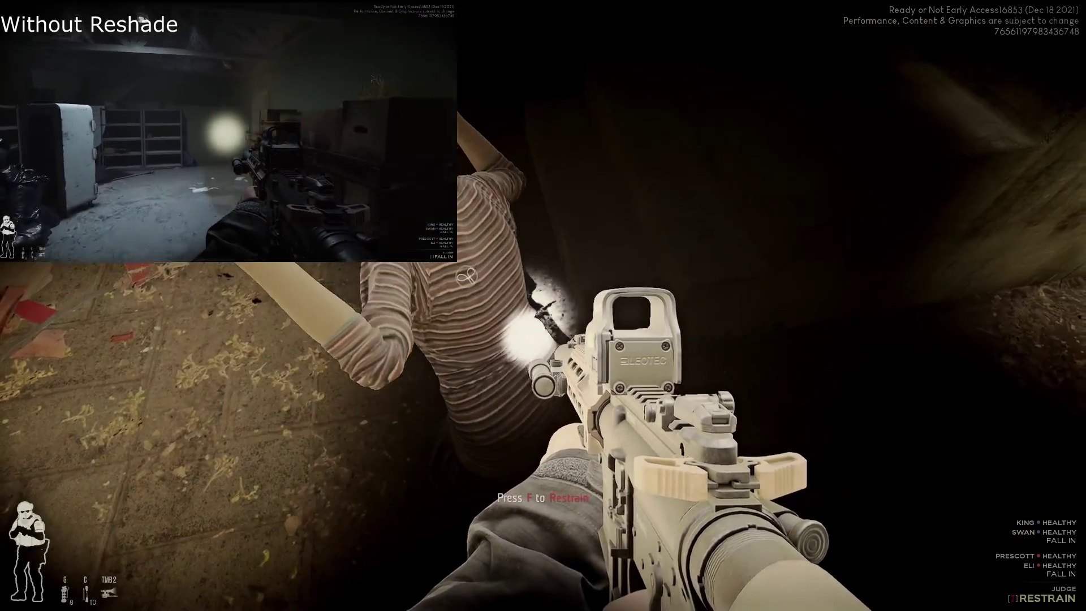
{"action": "key", "text": "f"}
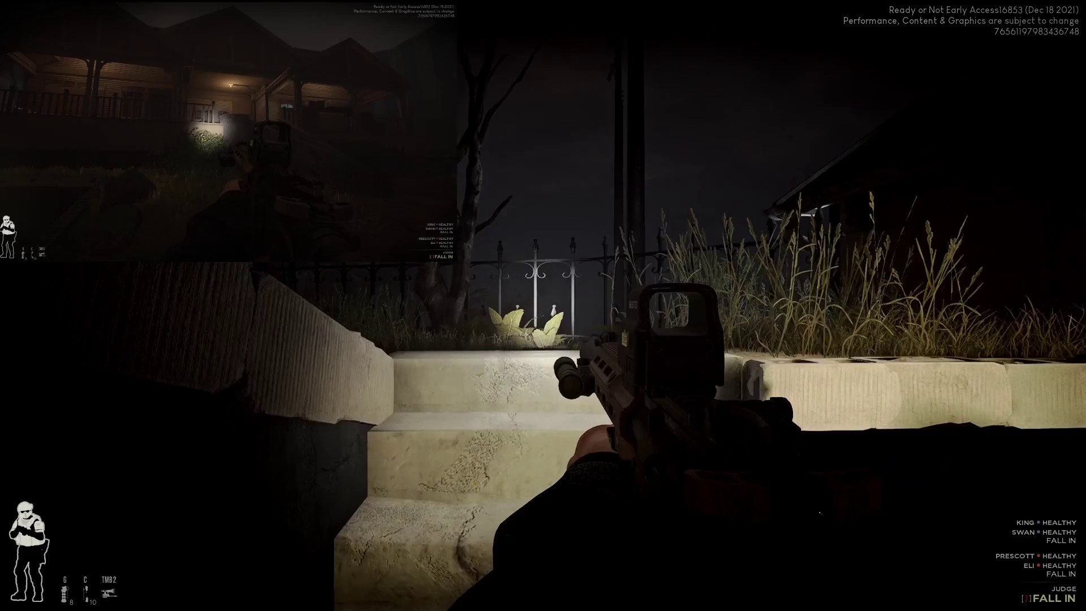
{"action": "key", "text": "w"}
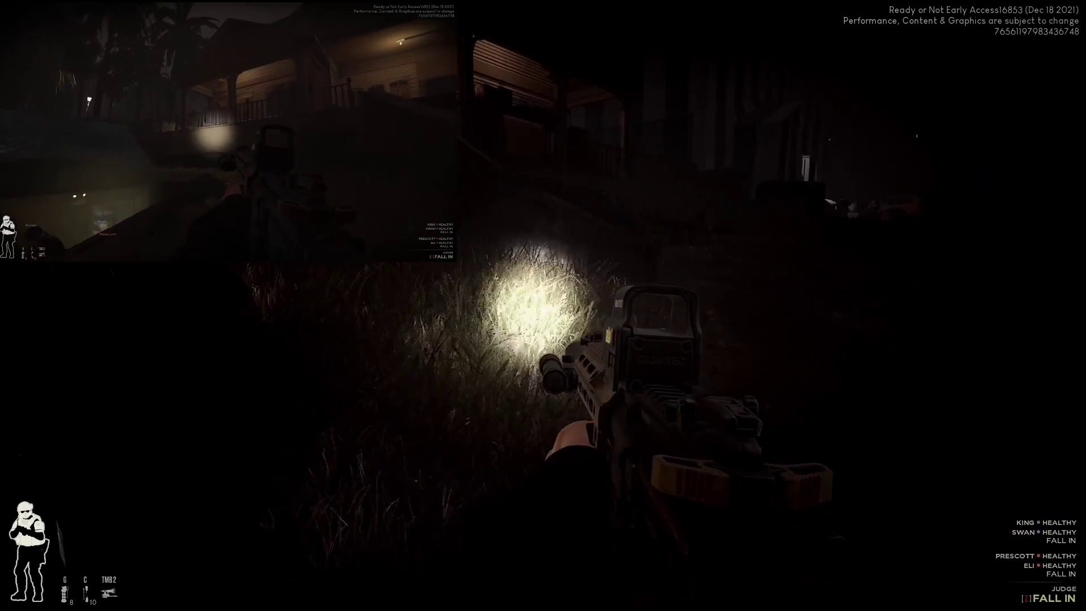
{"action": "key", "text": "w"}
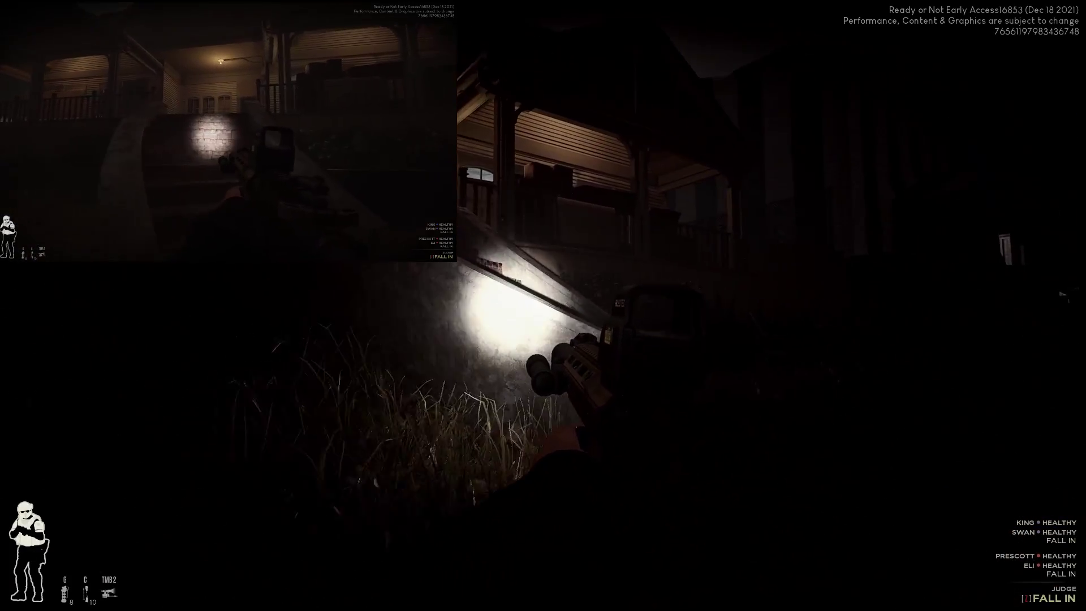
{"action": "key", "text": "w"}
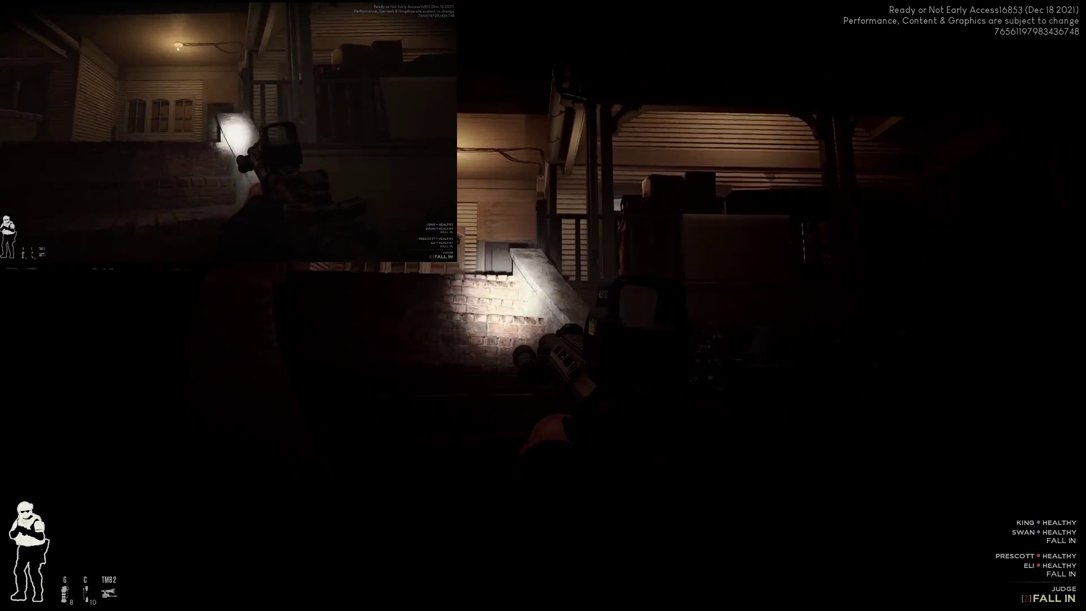
{"action": "key", "text": "w"}
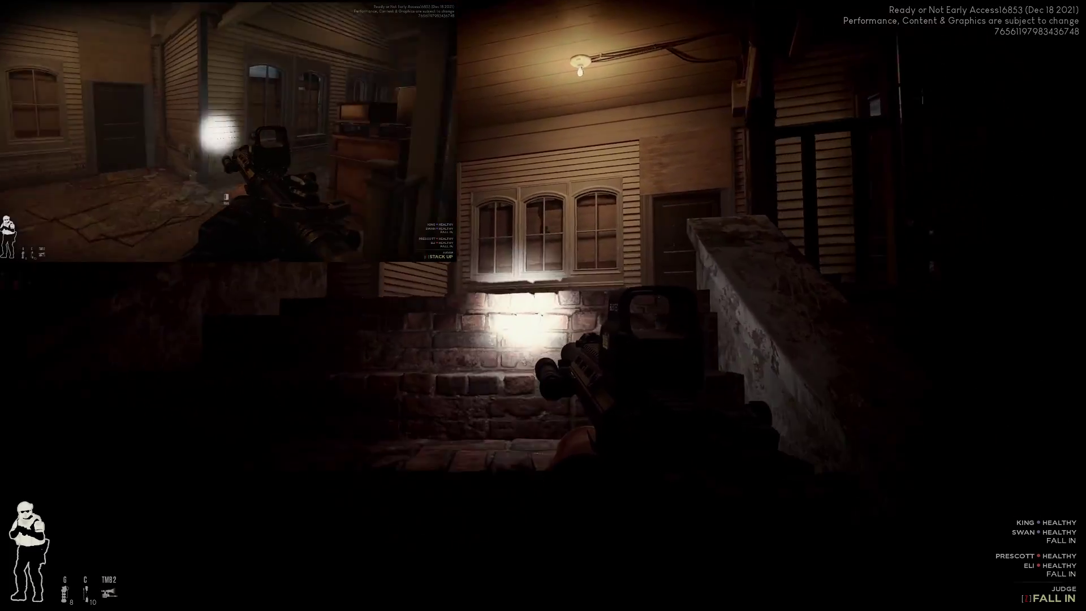
{"action": "key", "text": "w"}
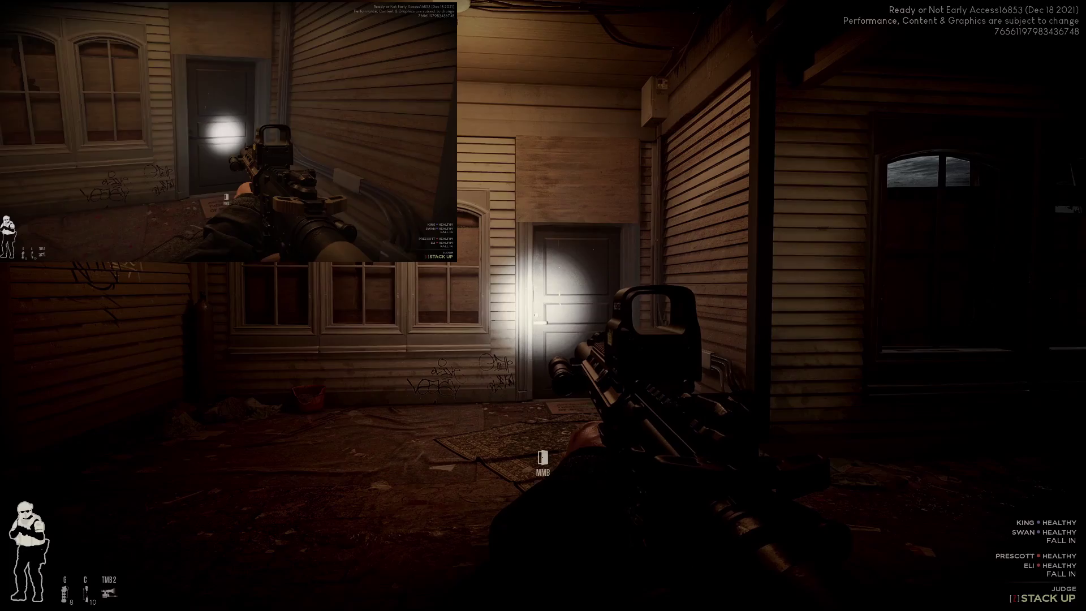
{"action": "key", "text": "w"}
{"action": "middle_click", "coordinate": [543, 305]}
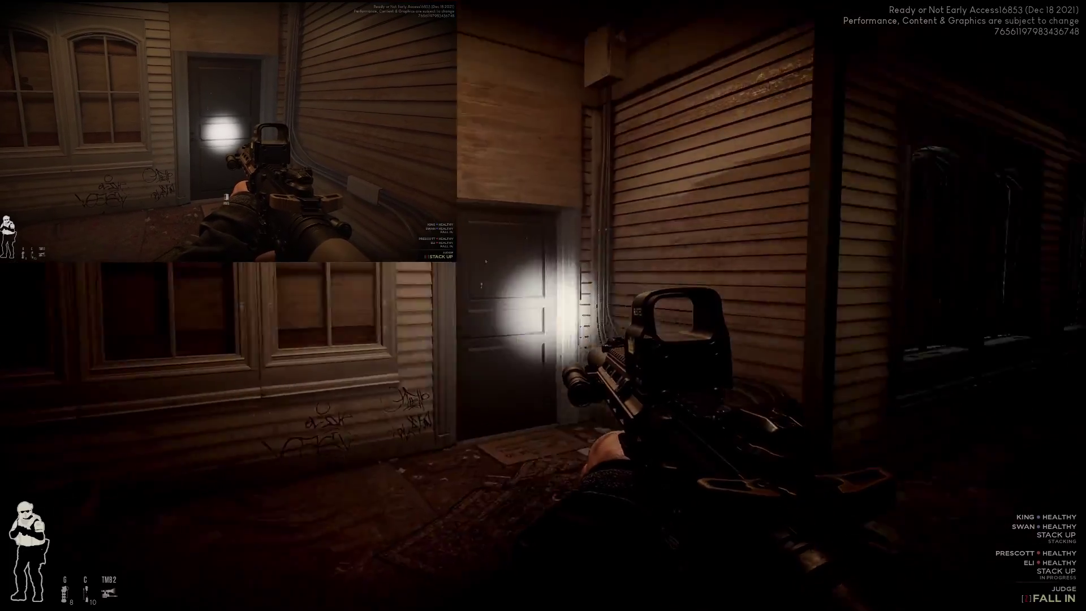
{"action": "key", "text": "w"}
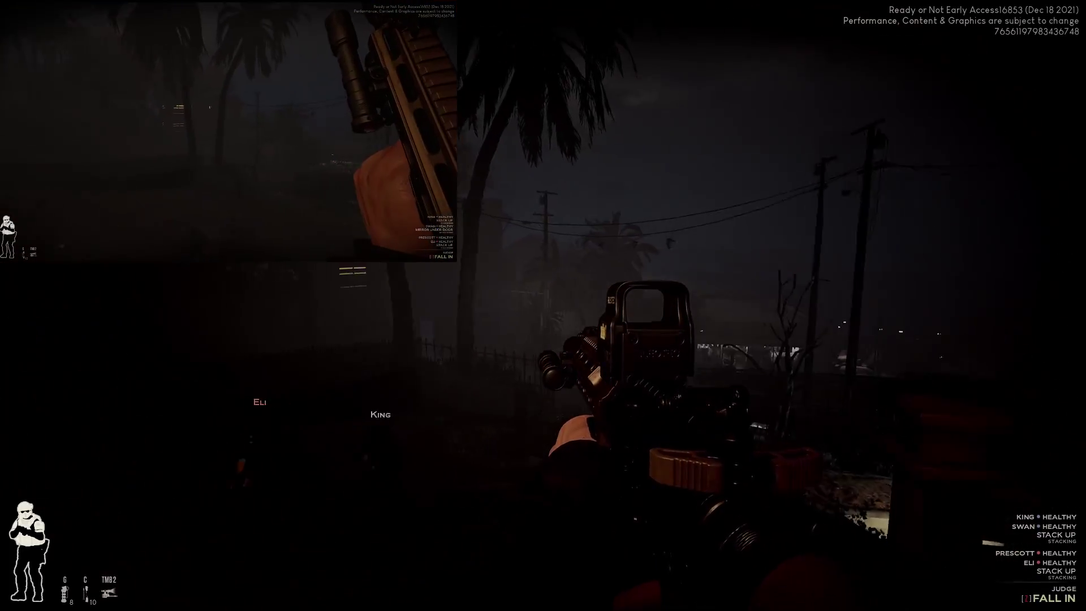
{"action": "middle_click", "coordinate": [543, 305]}
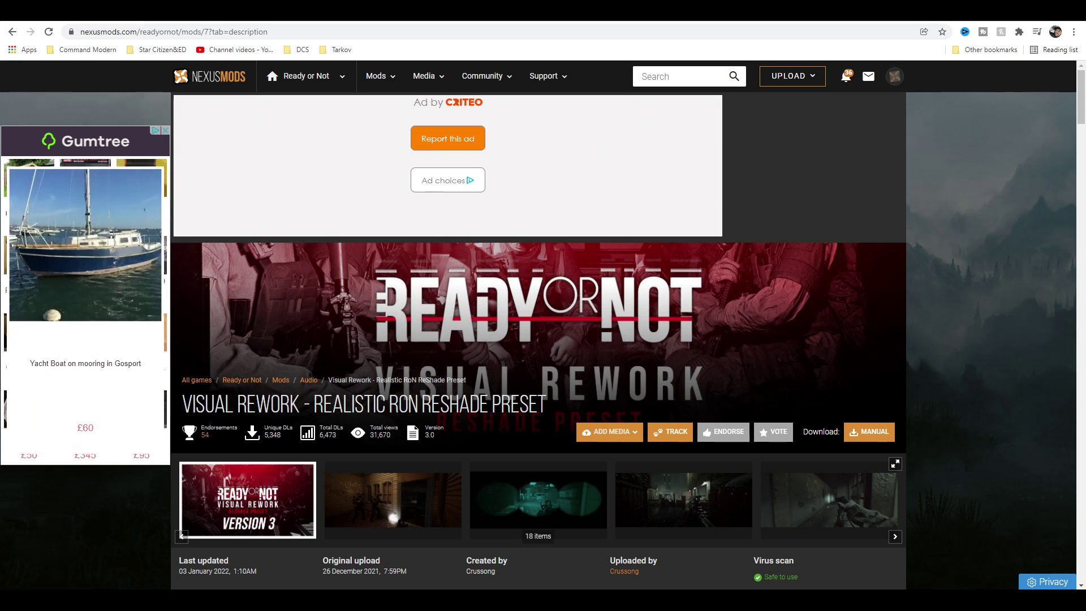
- Read through the Visual Rework ReShade preset's mod description, including its features, installation notes, ReShade setup section and FAQ
{"action": "scroll", "coordinate": [325, 301], "scroll_direction": "down", "scroll_amount": 3}
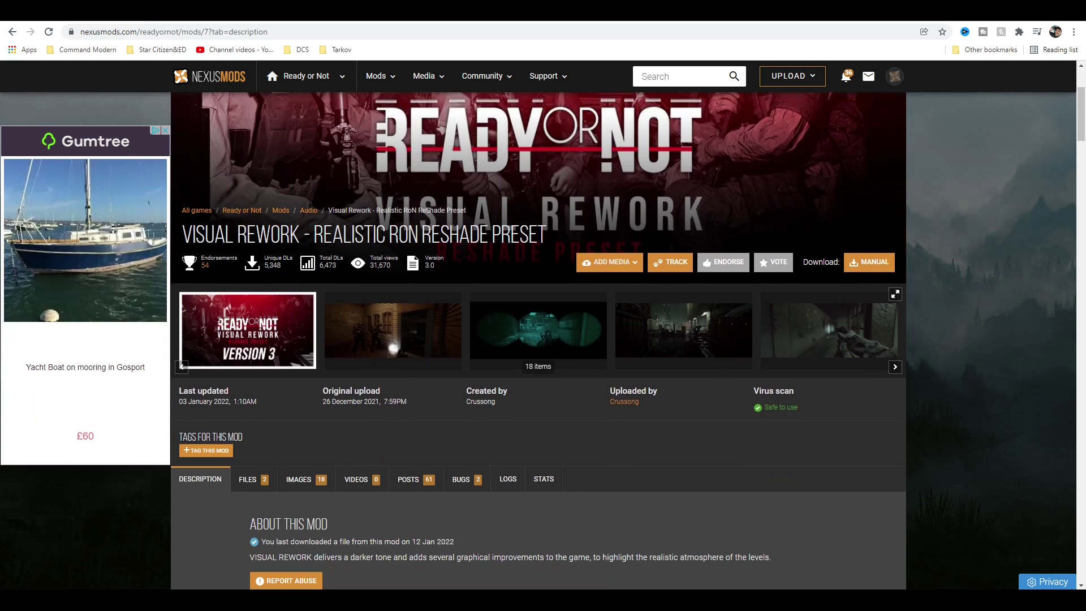
{"action": "left_click", "coordinate": [581, 266]}
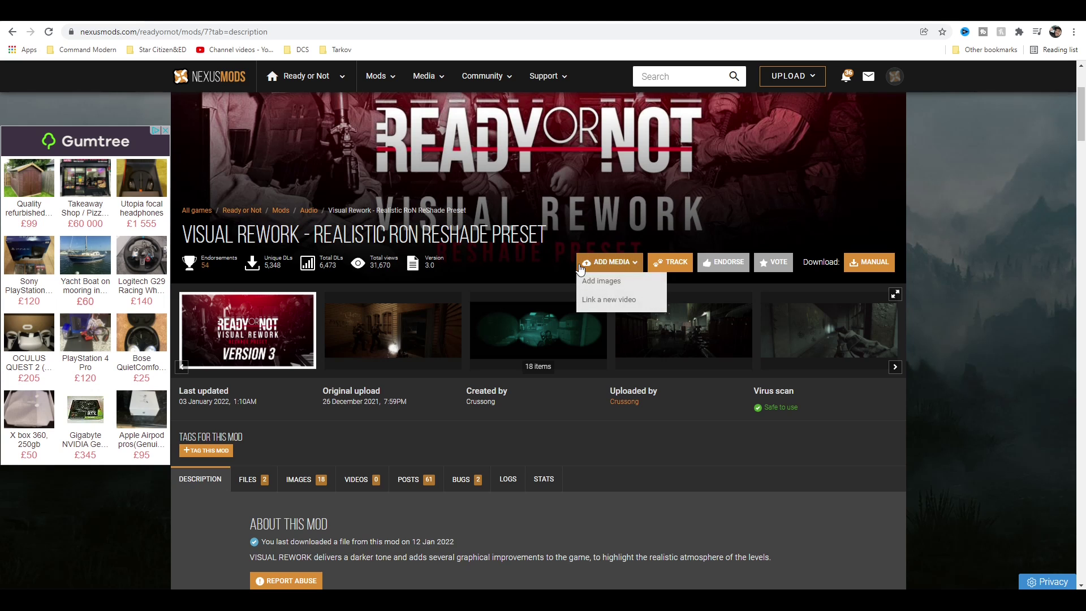
{"action": "scroll", "coordinate": [579, 266], "scroll_direction": "down", "scroll_amount": 15}
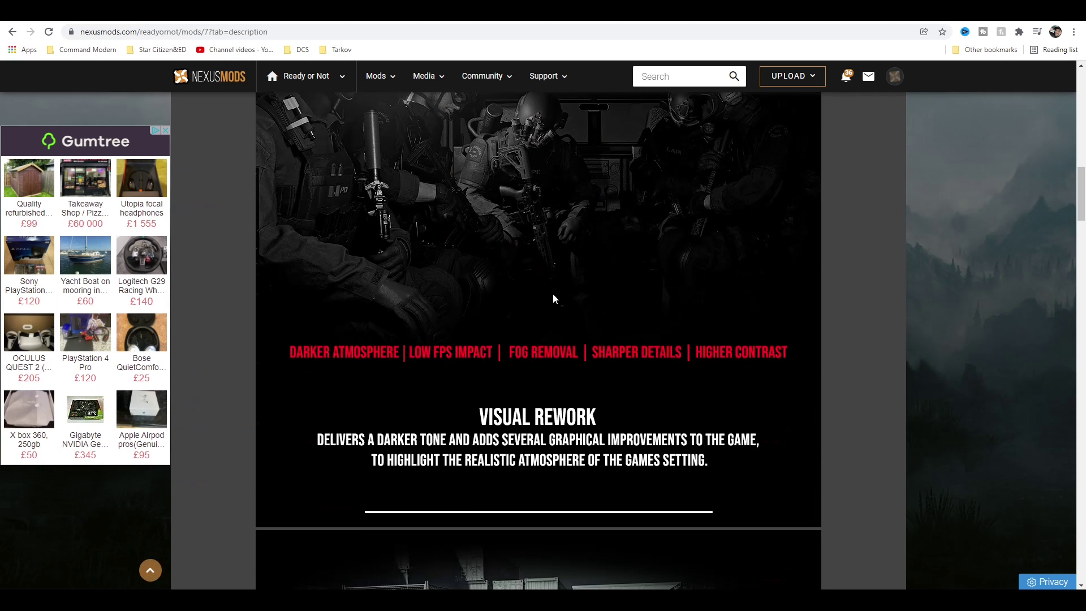
{"action": "scroll", "coordinate": [553, 298], "scroll_direction": "down", "scroll_amount": 15}
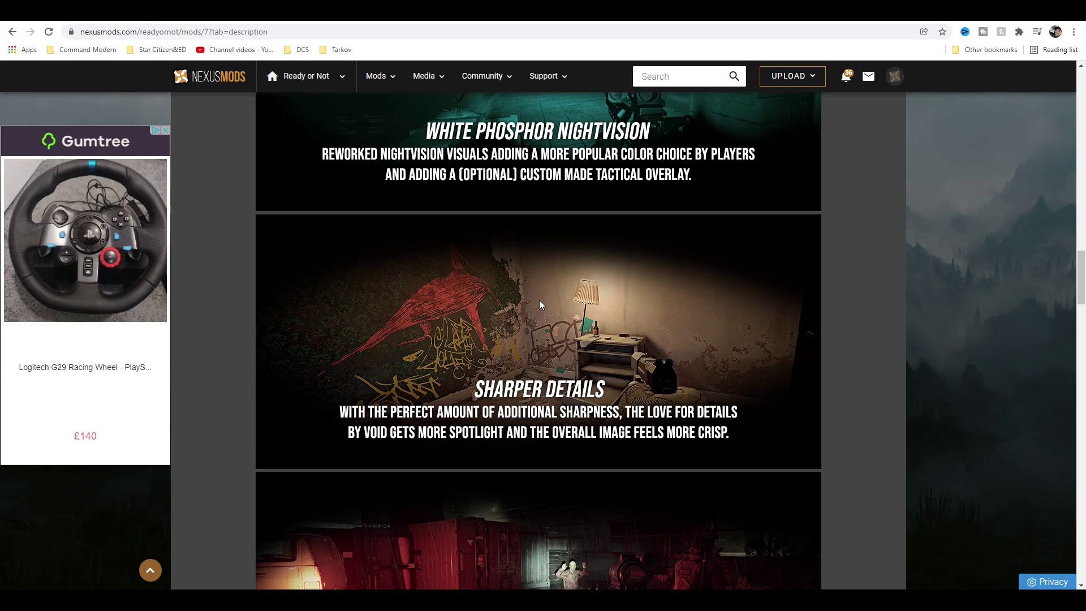
{"action": "scroll", "coordinate": [496, 318], "scroll_direction": "down", "scroll_amount": 5}
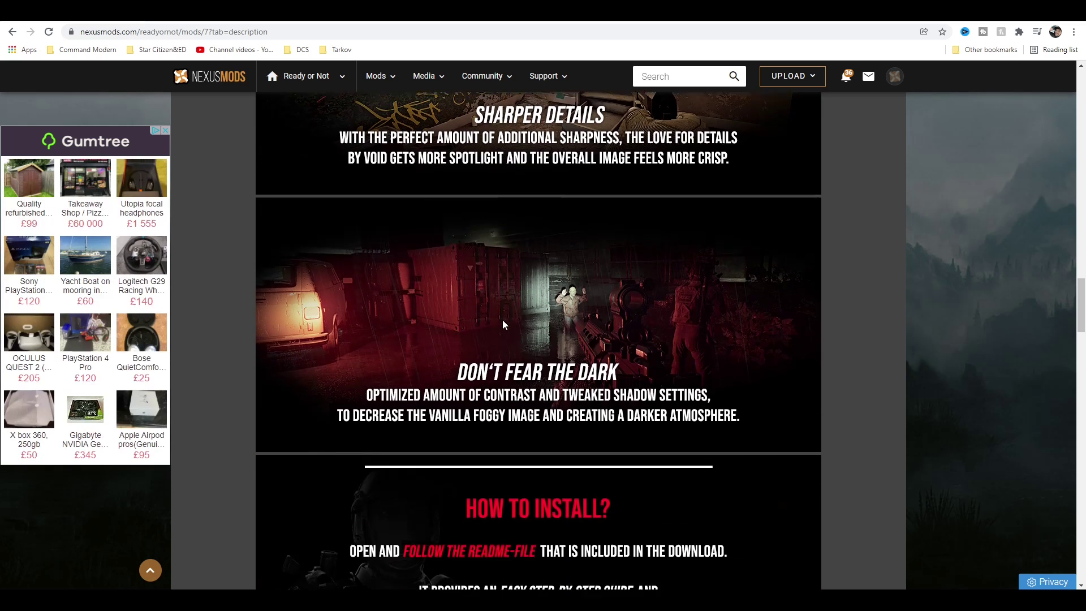
{"action": "scroll", "coordinate": [504, 323], "scroll_direction": "down", "scroll_amount": 3}
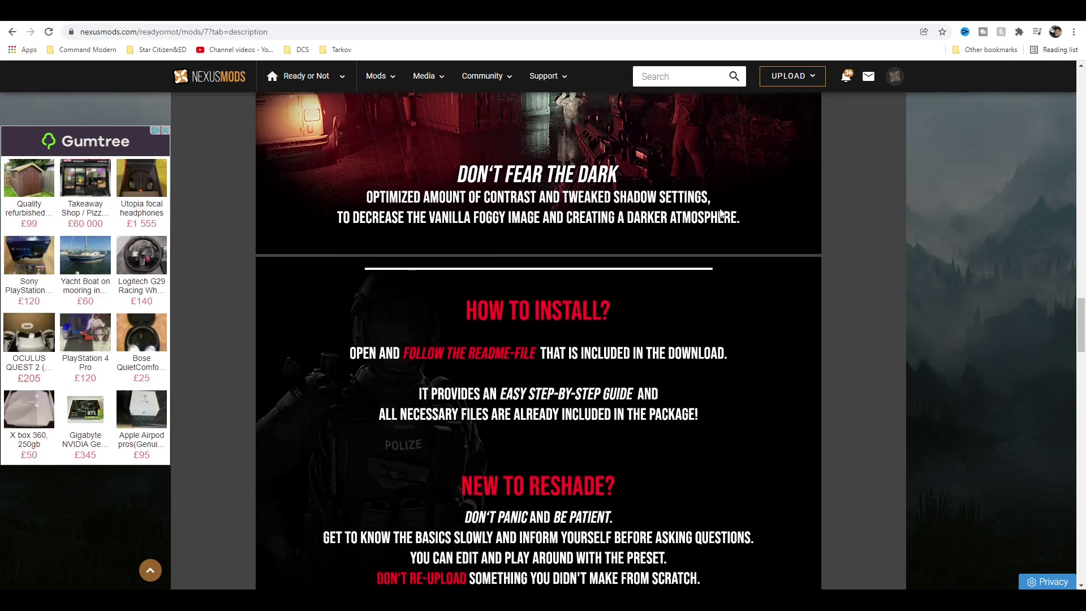
{"action": "scroll", "coordinate": [694, 237], "scroll_direction": "down", "scroll_amount": 3}
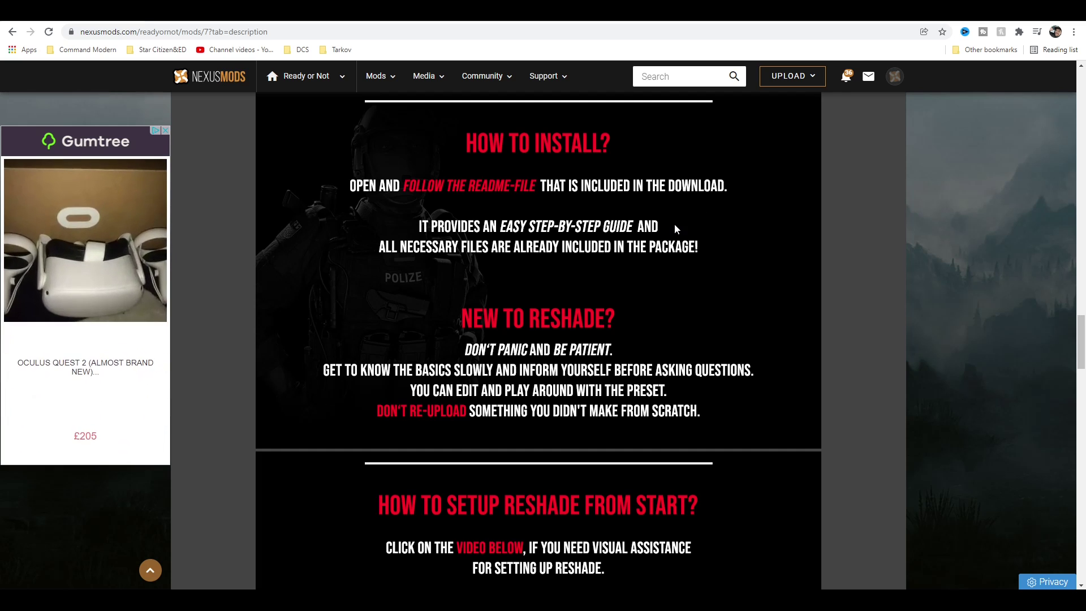
{"action": "scroll", "coordinate": [674, 226], "scroll_direction": "down", "scroll_amount": 7}
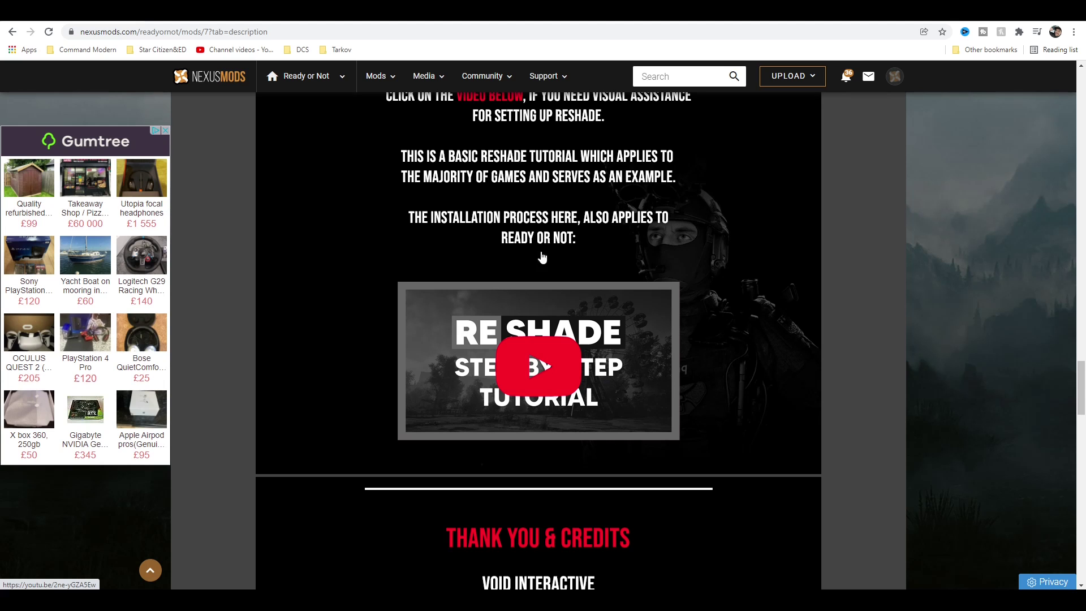
{"action": "scroll", "coordinate": [588, 335], "scroll_direction": "down", "scroll_amount": 3}
{"action": "scroll", "coordinate": [588, 335], "scroll_direction": "down", "scroll_amount": 20}
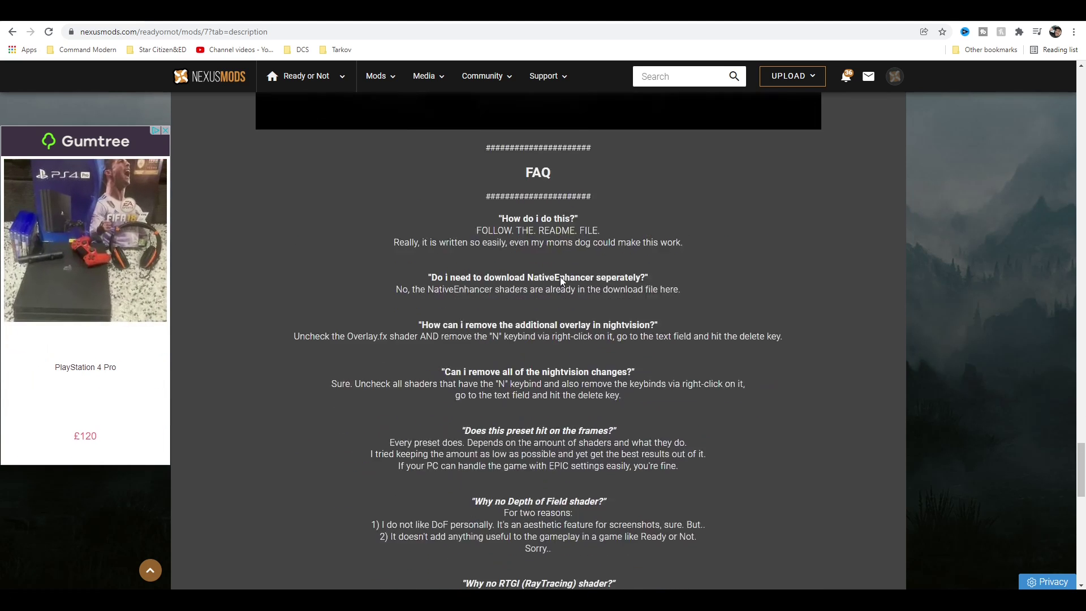
{"action": "scroll", "coordinate": [568, 272], "scroll_direction": "up", "scroll_amount": 20}
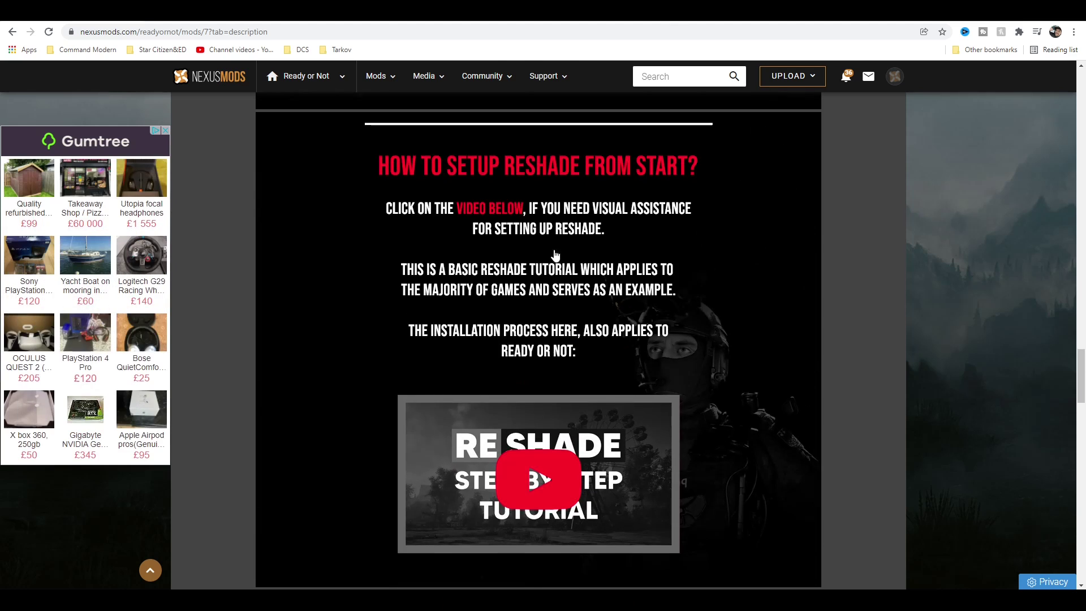
{"action": "scroll", "coordinate": [513, 249], "scroll_direction": "up", "scroll_amount": 15}
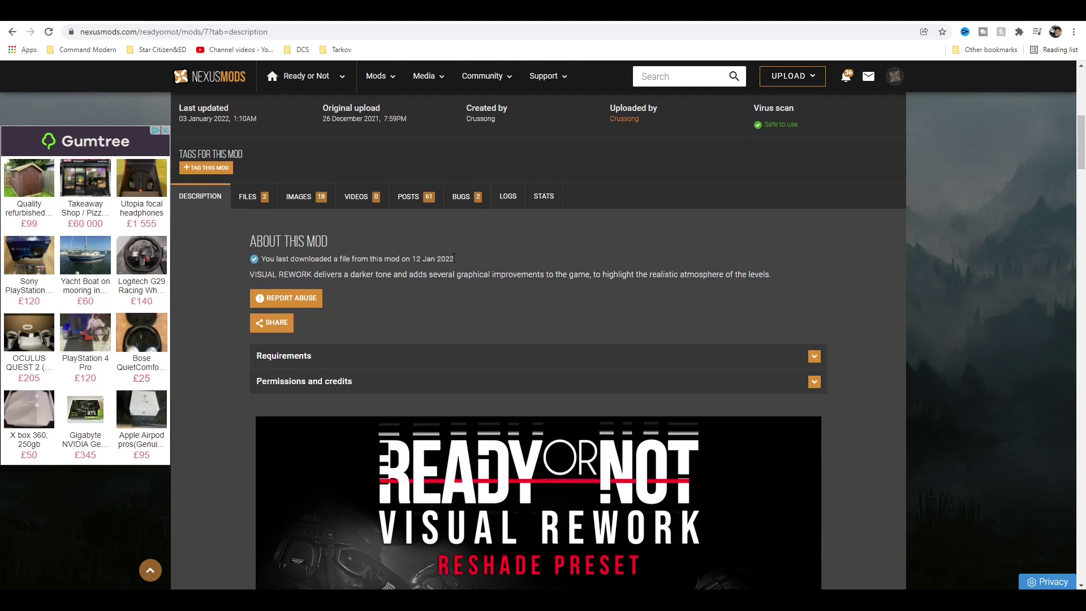
- Request the manual download of the main file RoN - Visual Rework and visit the website of its required ReShade tool
{"action": "left_click", "coordinate": [249, 196]}
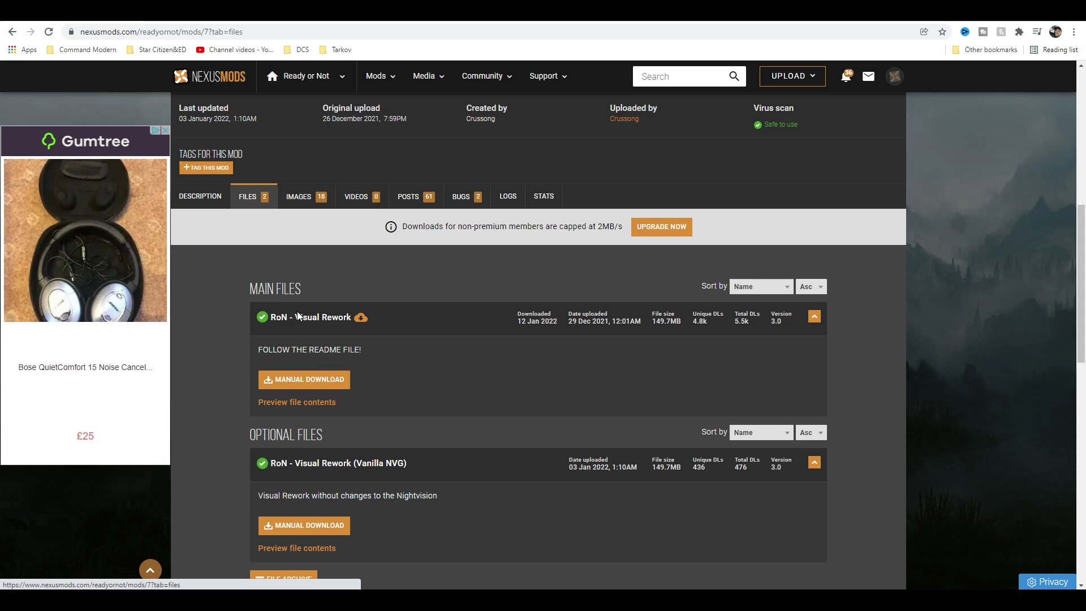
{"action": "scroll", "coordinate": [402, 365], "scroll_direction": "down", "scroll_amount": 2}
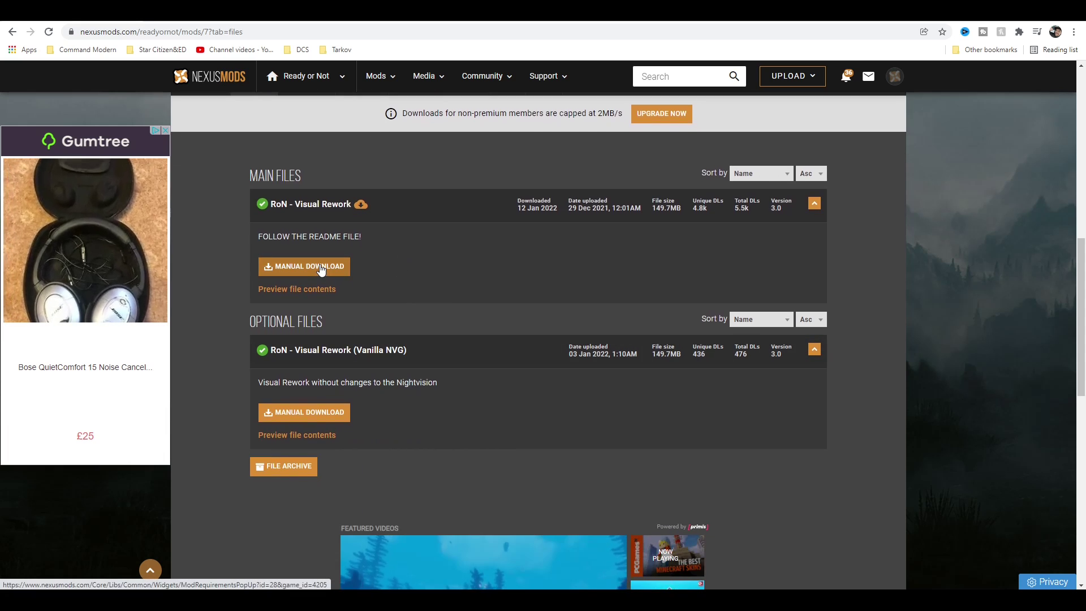
{"action": "left_click", "coordinate": [321, 266]}
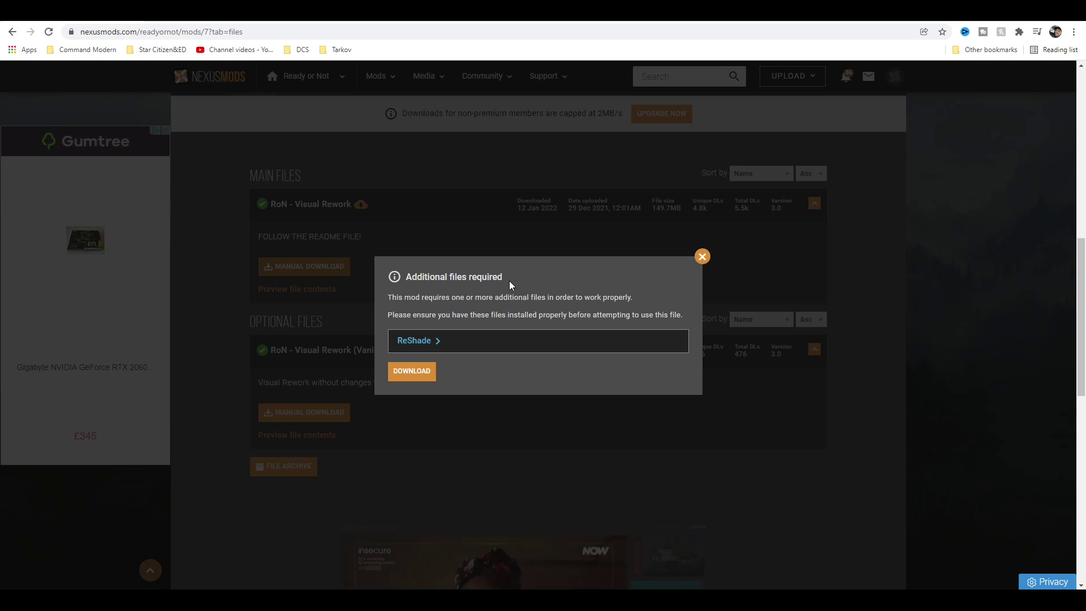
{"action": "left_click", "coordinate": [412, 341]}
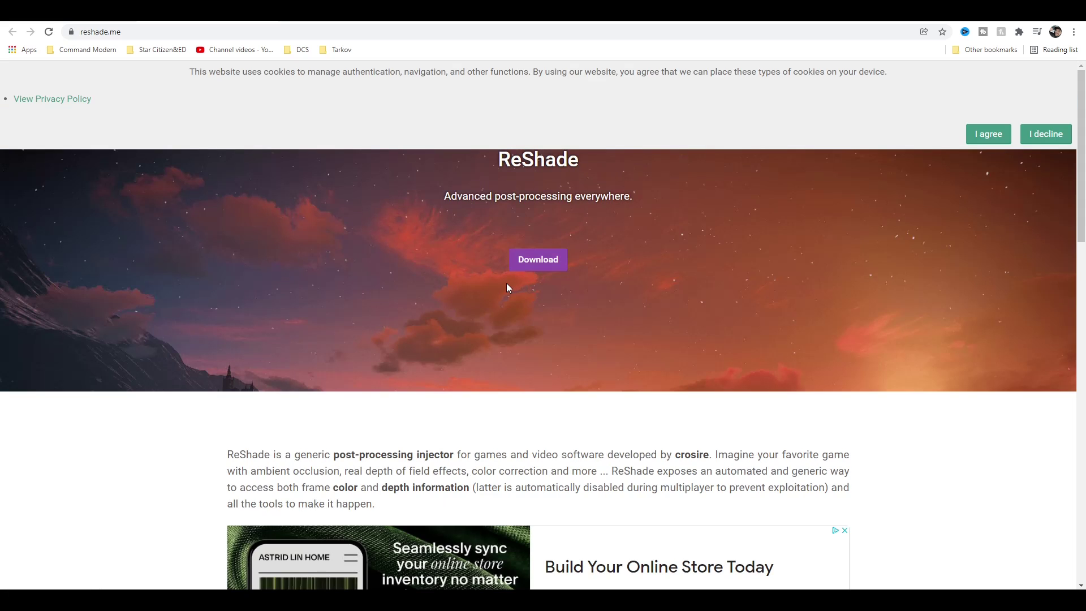
{"action": "key", "text": "ctrl+w"}
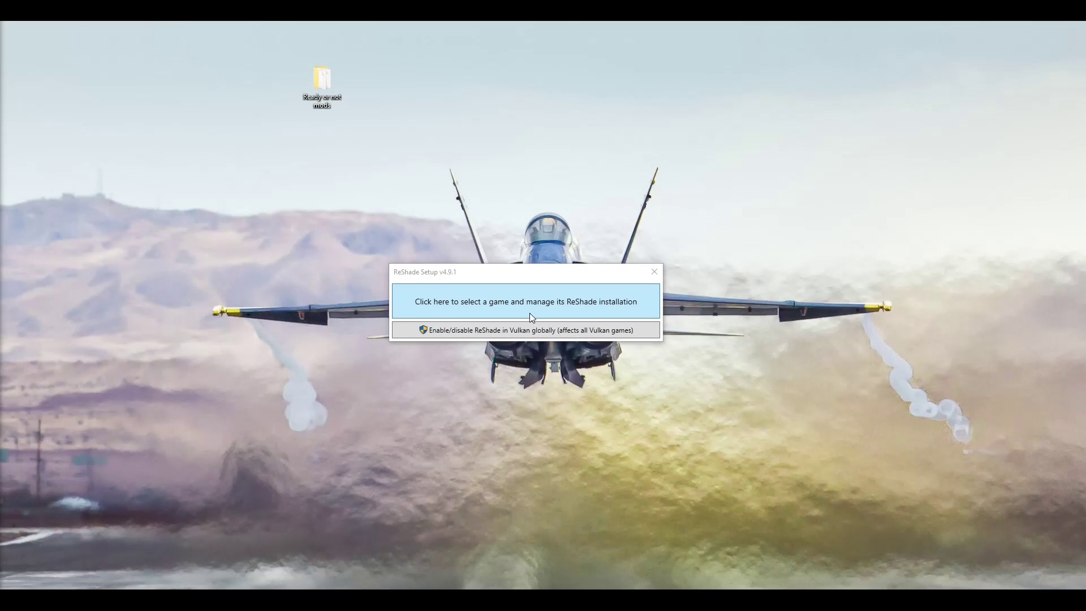
- In ReShade Setup, browse to Ready or Not's Binaries\Win64 folder and select ReadyOrNot-Win64-Shipping.exe as the game
{"action": "left_click", "coordinate": [456, 307]}
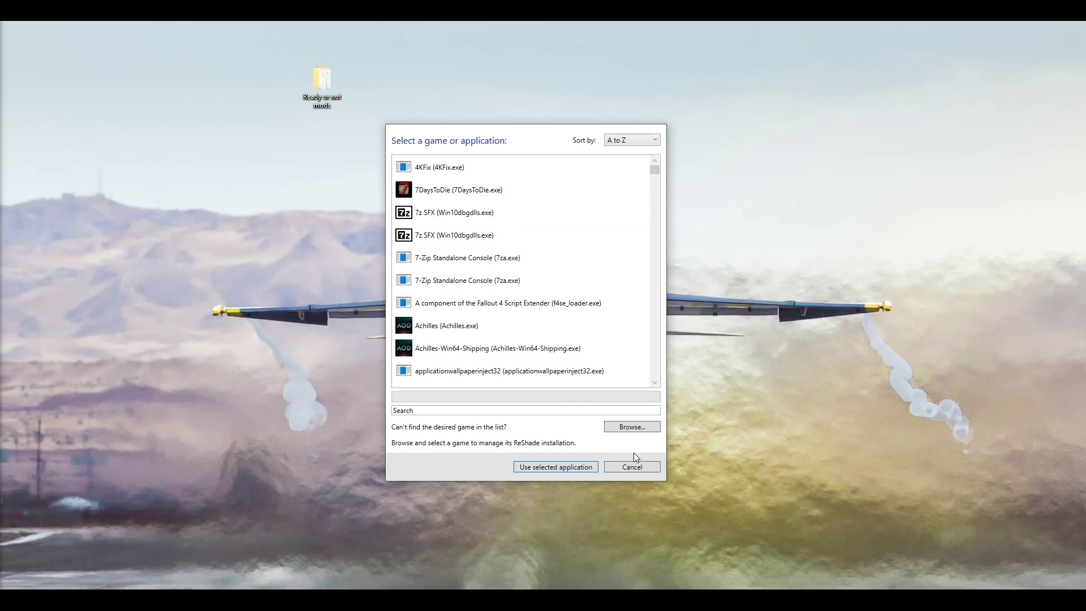
{"action": "left_click", "coordinate": [632, 427]}
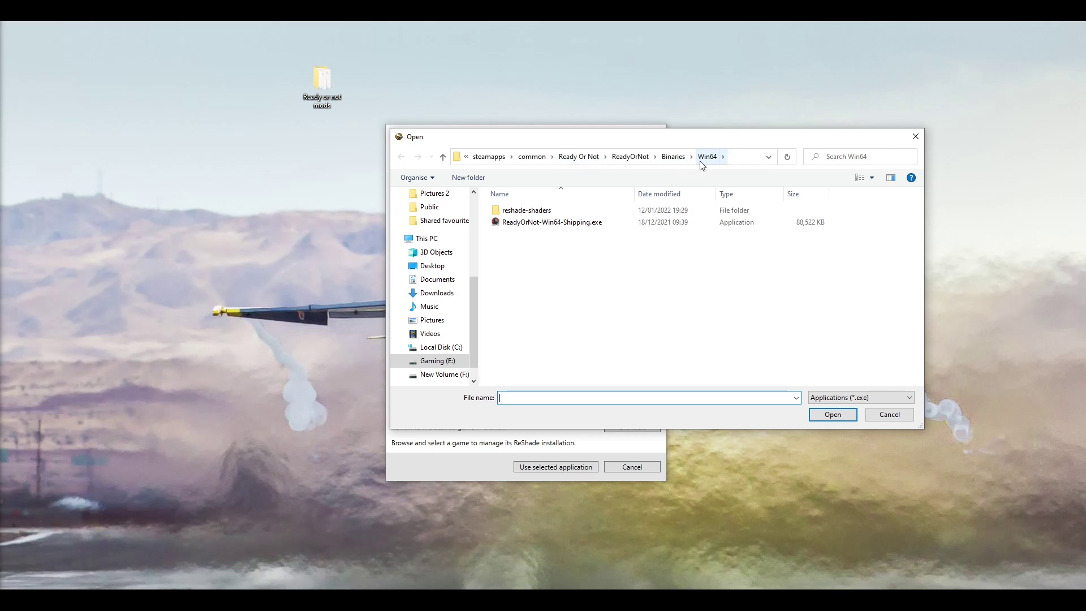
{"action": "left_click", "coordinate": [539, 223]}
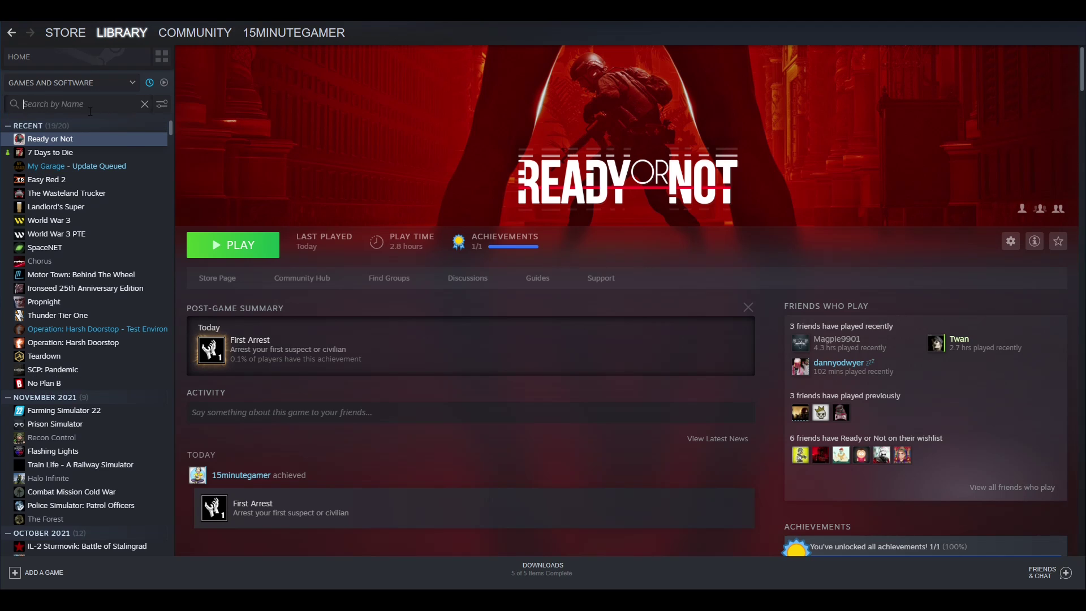
- In the Steam library, search for "read" and browse the local files of Ready or Not
{"action": "type", "text": "read"}
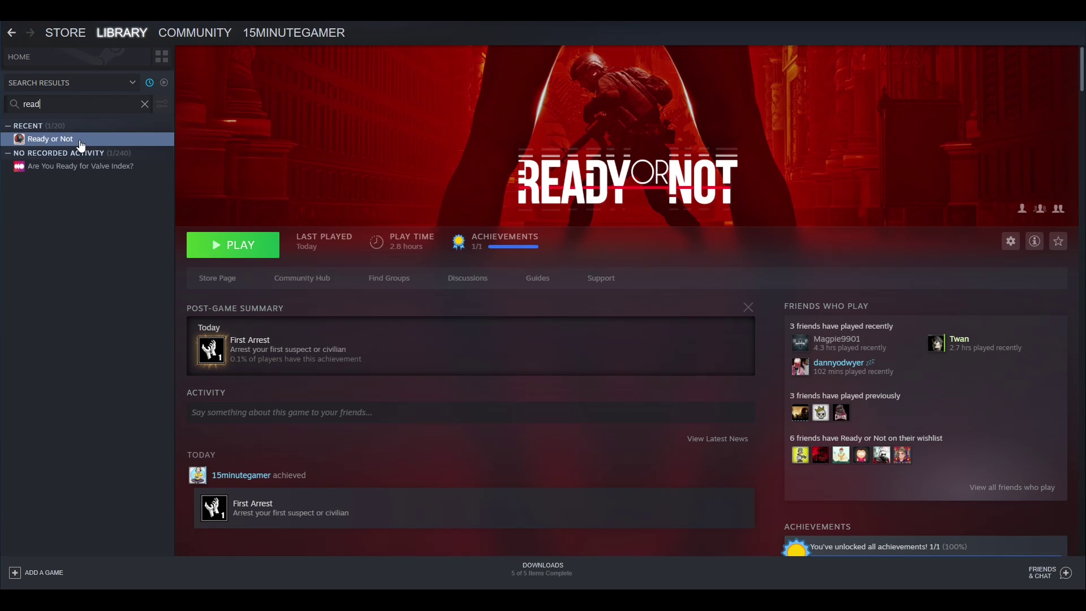
{"action": "left_click", "coordinate": [49, 141]}
{"action": "right_click", "coordinate": [50, 141]}
{"action": "mouse_move", "coordinate": [93, 187]}
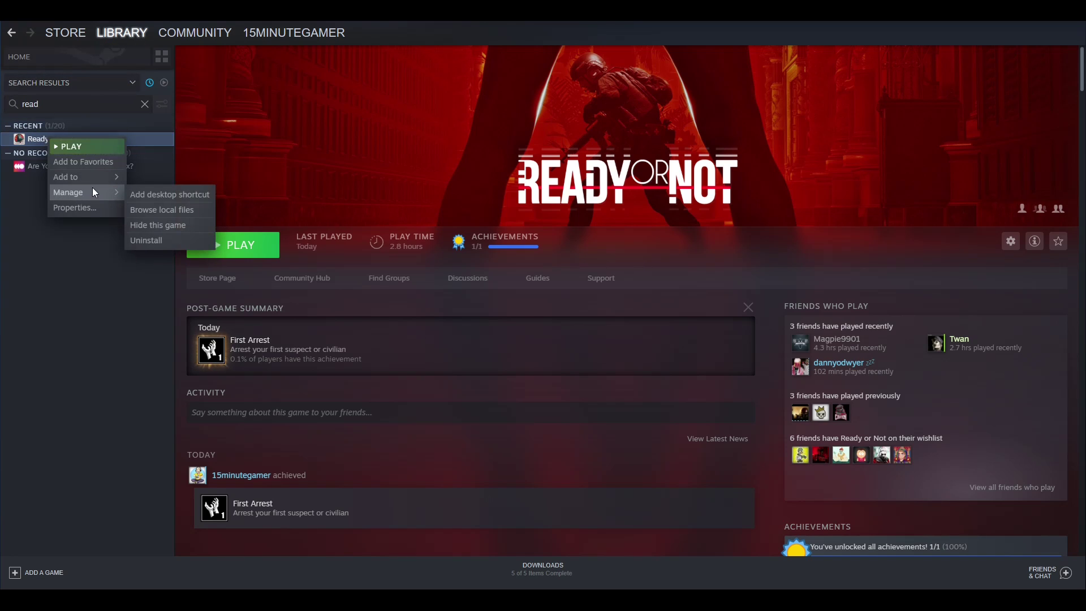
{"action": "left_click", "coordinate": [157, 201]}
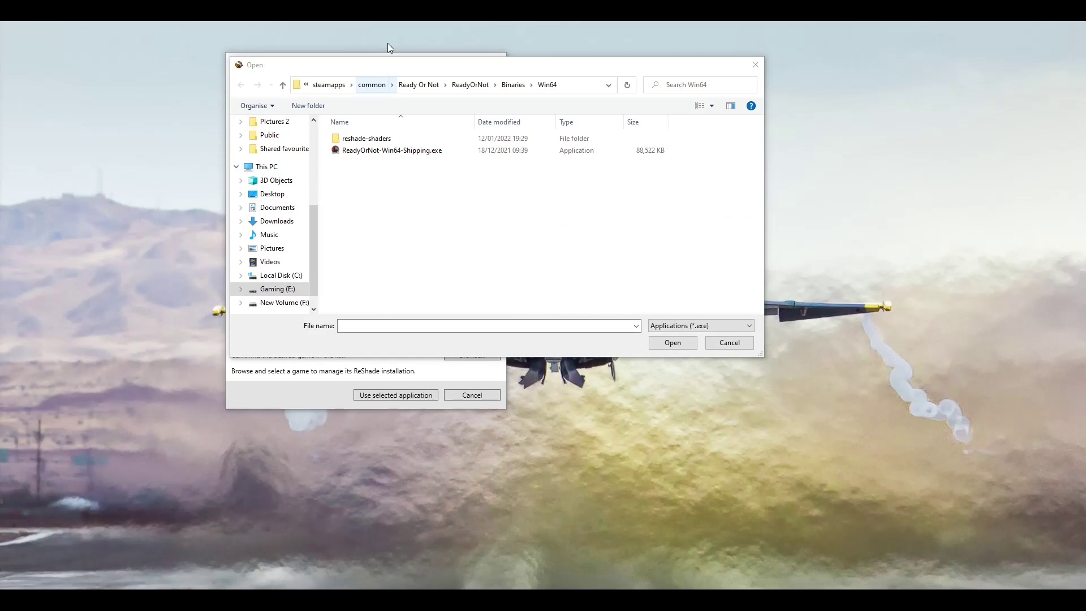
- In ReShade Setup, open ReadyOrNot-Win64-Shipping.exe, choose Direct3D 10/11/12 as its rendering API and update the existing installation
{"action": "left_click_drag", "start_coordinate": [419, 69], "coordinate": [421, 141]}
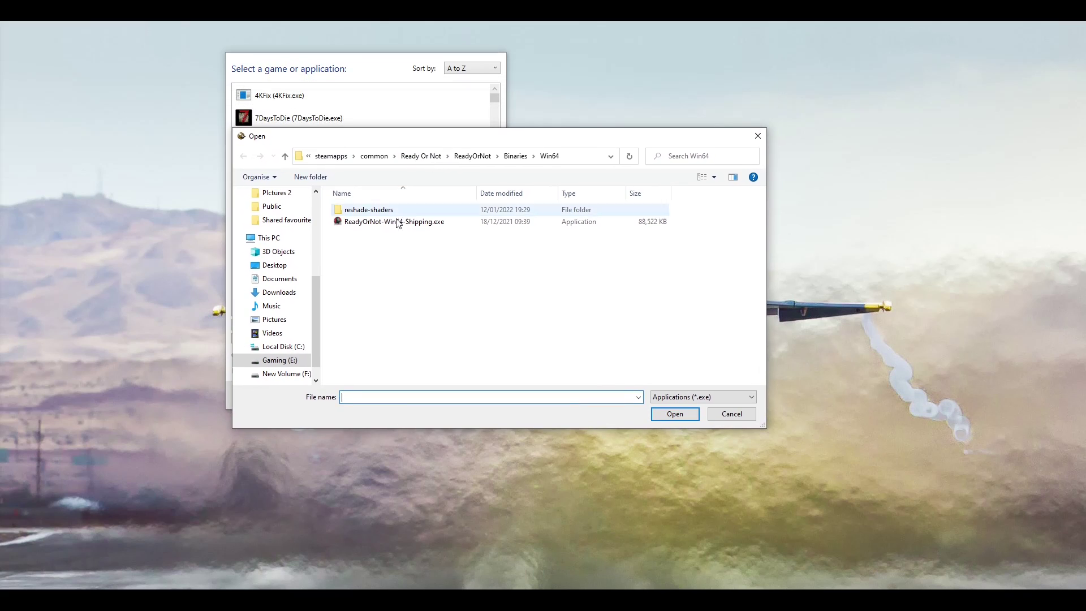
{"action": "left_click", "coordinate": [397, 222]}
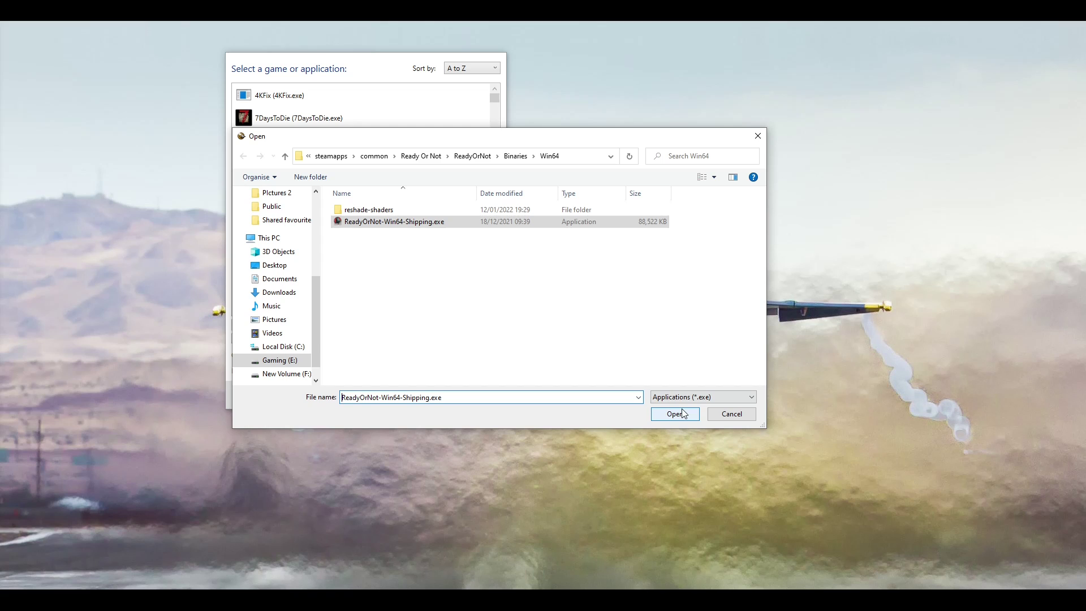
{"action": "key", "text": "Return"}
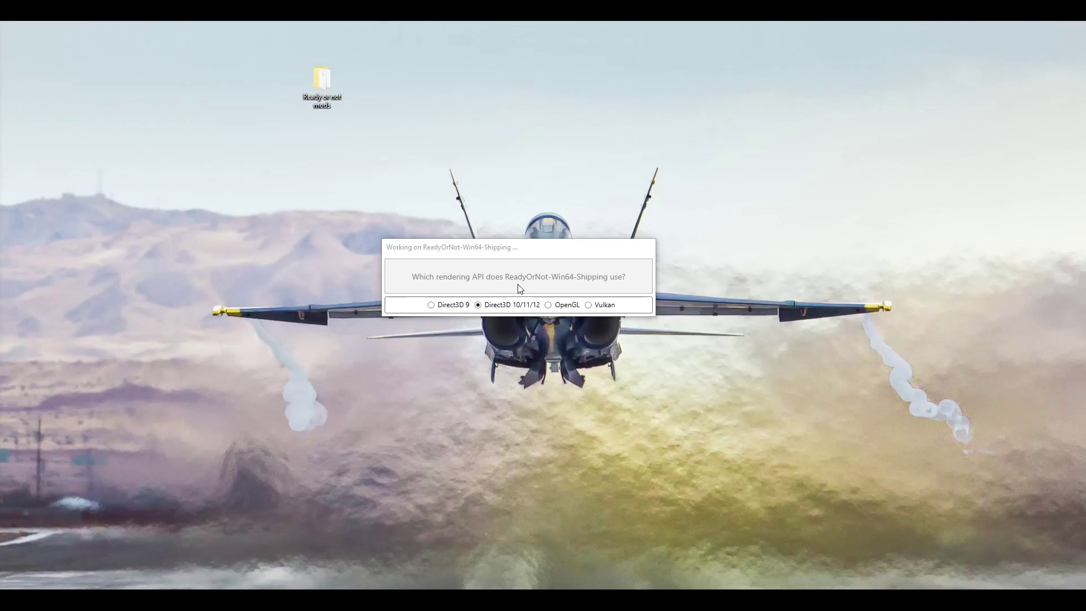
{"action": "left_click", "coordinate": [501, 308]}
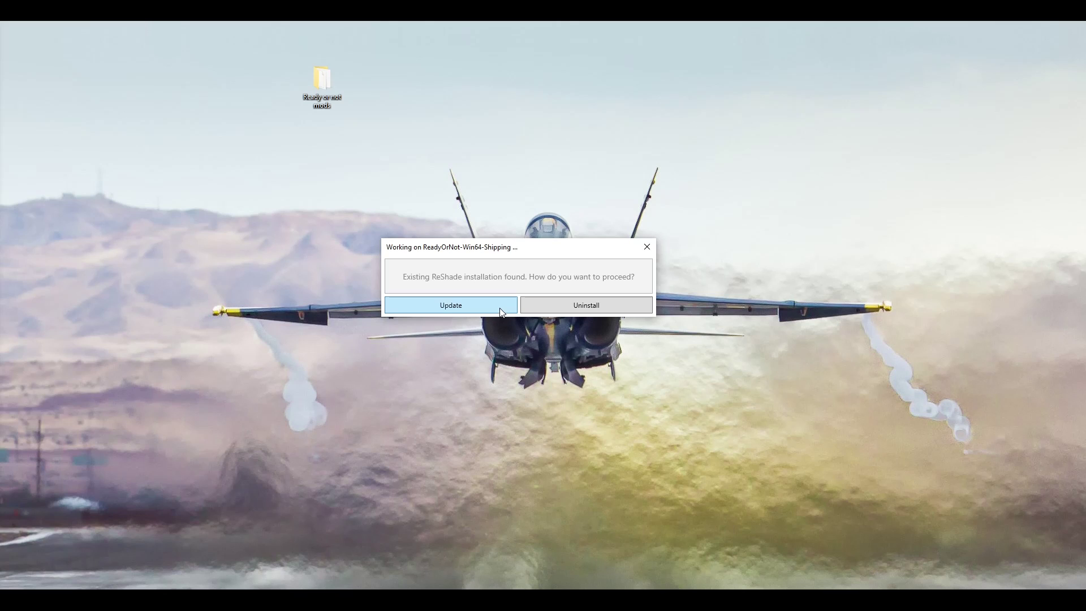
{"action": "left_click", "coordinate": [399, 305]}
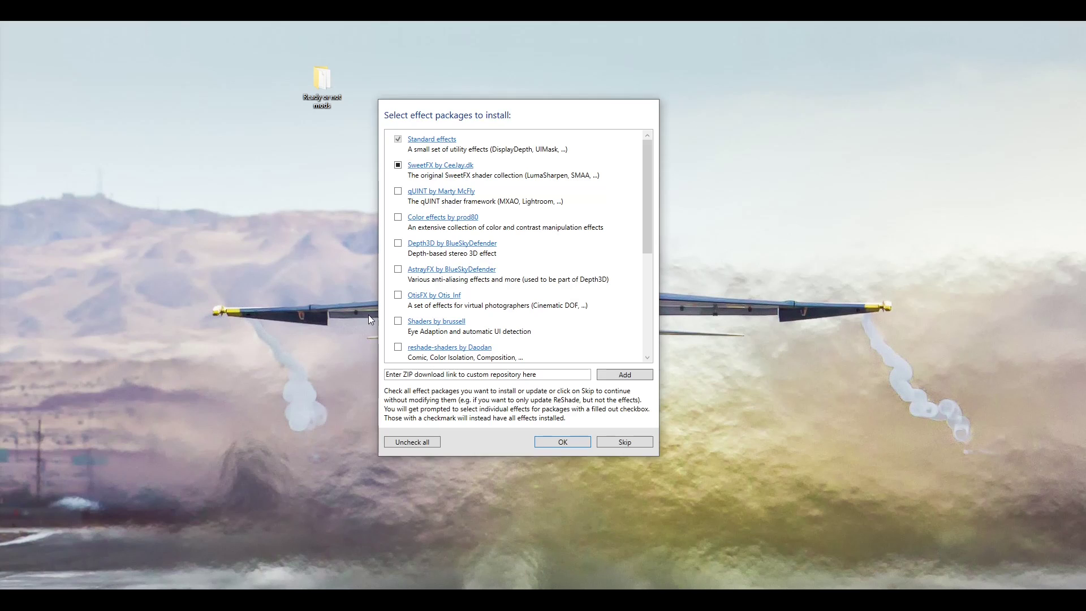
- Select all effect packages except fubax-shaders by Fubaxiusz and start installing them
{"action": "left_click", "coordinate": [416, 444]}
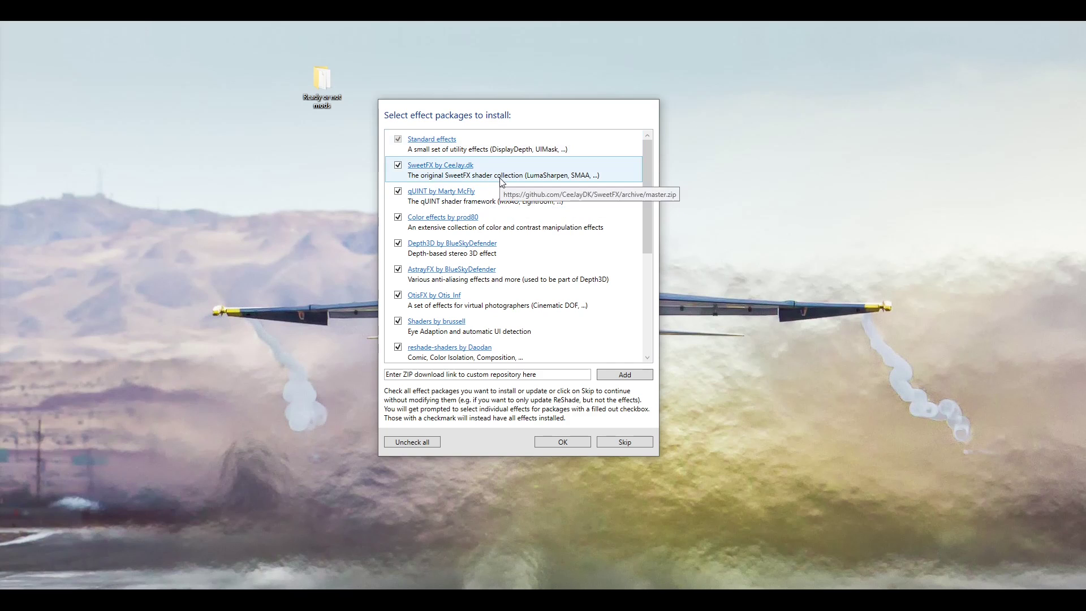
{"action": "scroll", "coordinate": [499, 181], "scroll_direction": "down", "scroll_amount": 1}
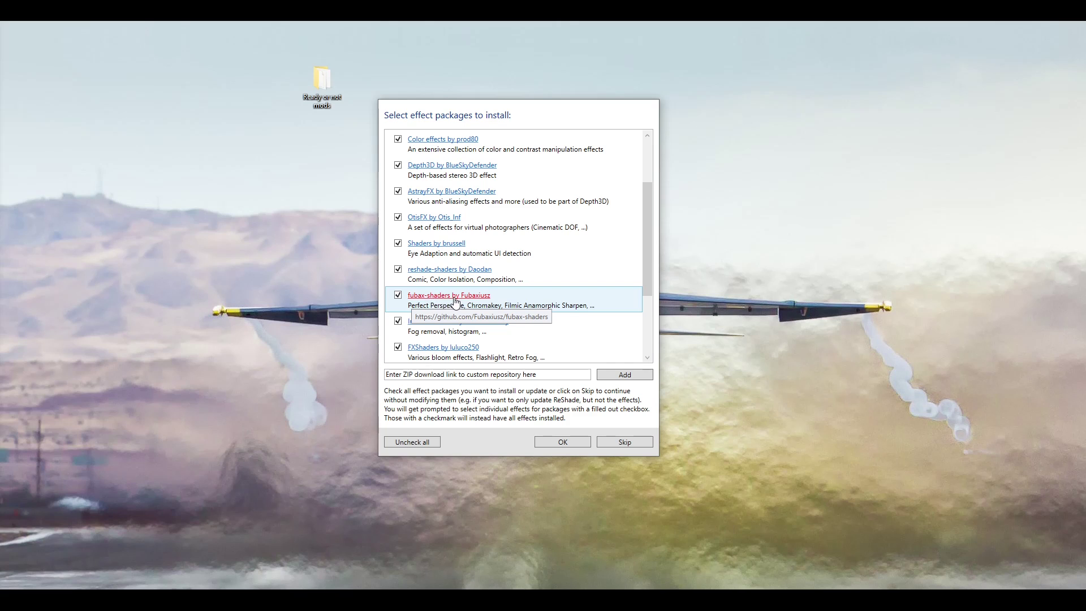
{"action": "left_click", "coordinate": [400, 296]}
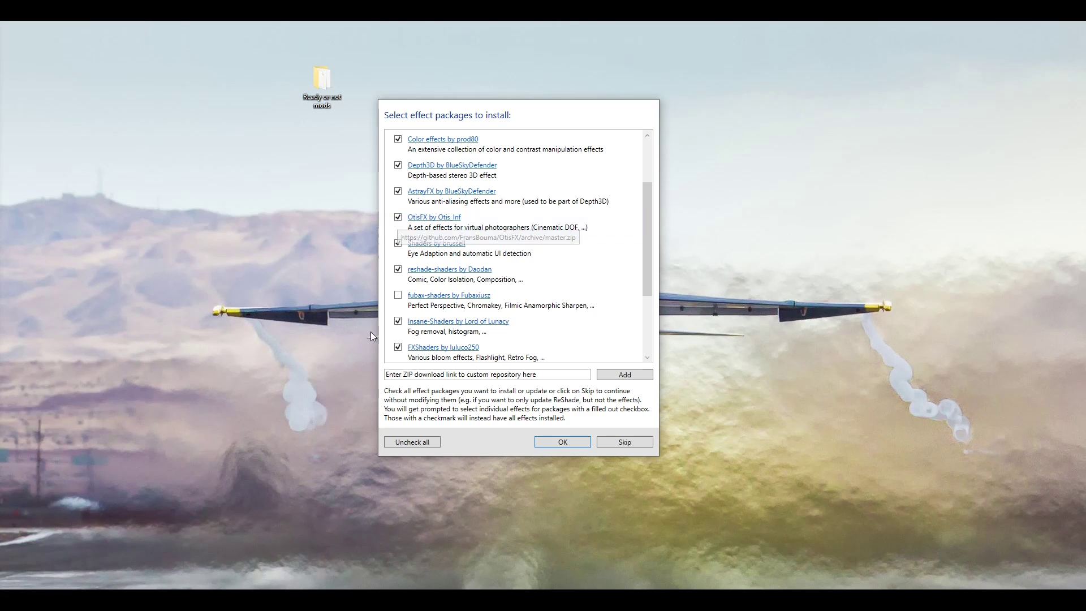
{"action": "left_click", "coordinate": [557, 444]}
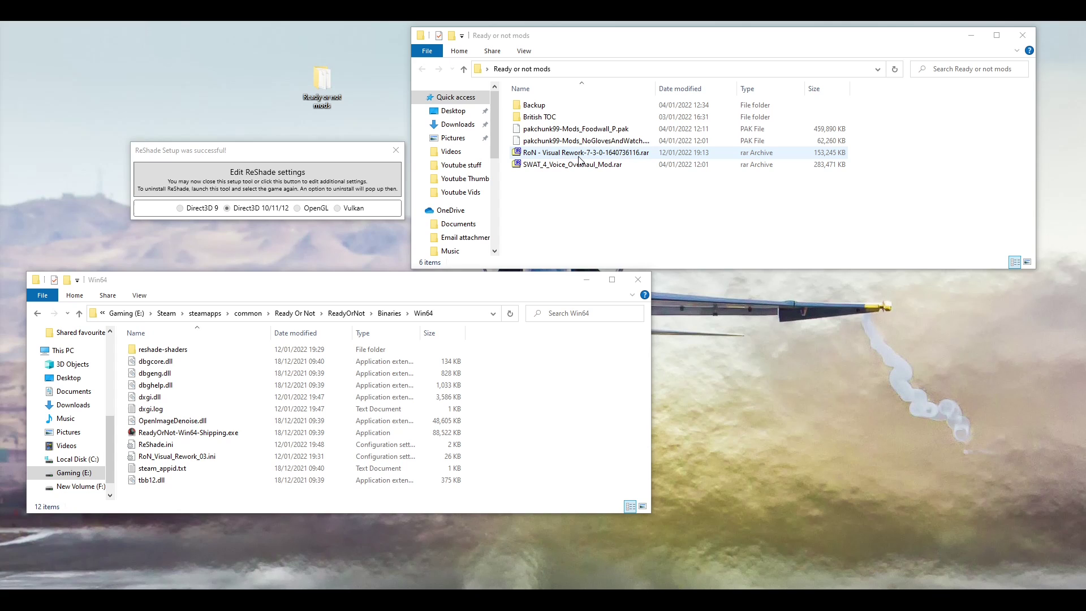
- Copy reshade-shaders and RoN_Visual_Rework_03.ini from the Visual Rework archive's V3 folder into the game's Win64 folder, replacing the existing files
{"action": "double_click", "coordinate": [579, 153]}
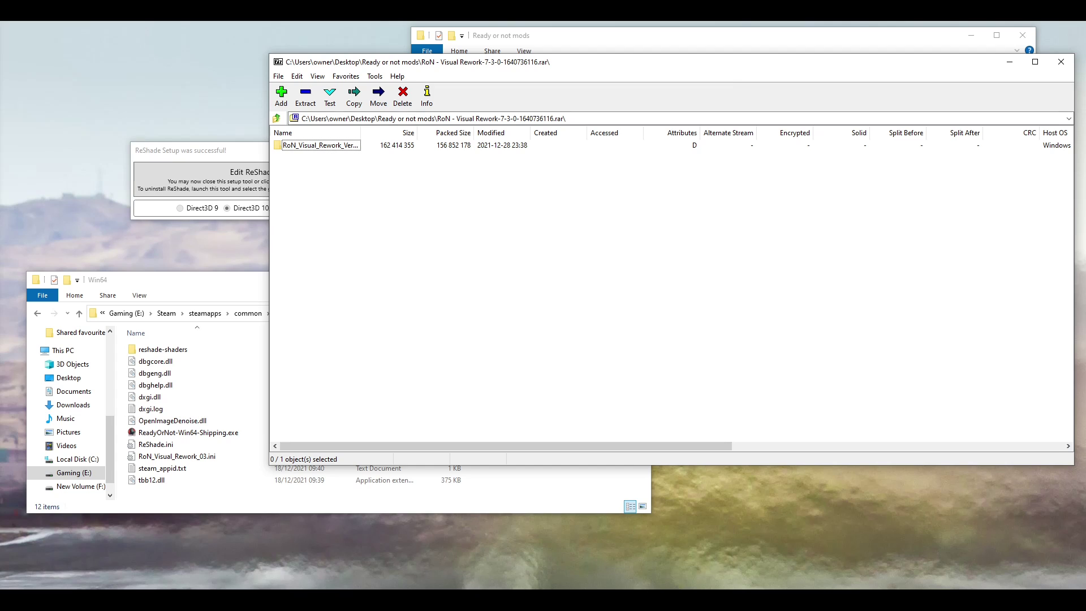
{"action": "double_click", "coordinate": [327, 148]}
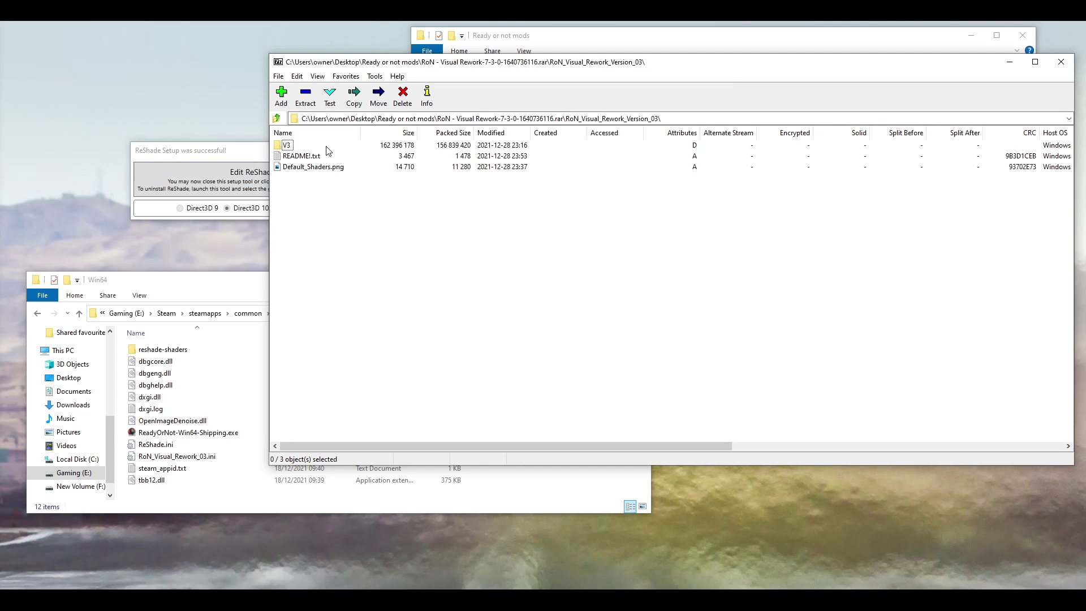
{"action": "left_click", "coordinate": [290, 148]}
{"action": "double_click", "coordinate": [290, 149]}
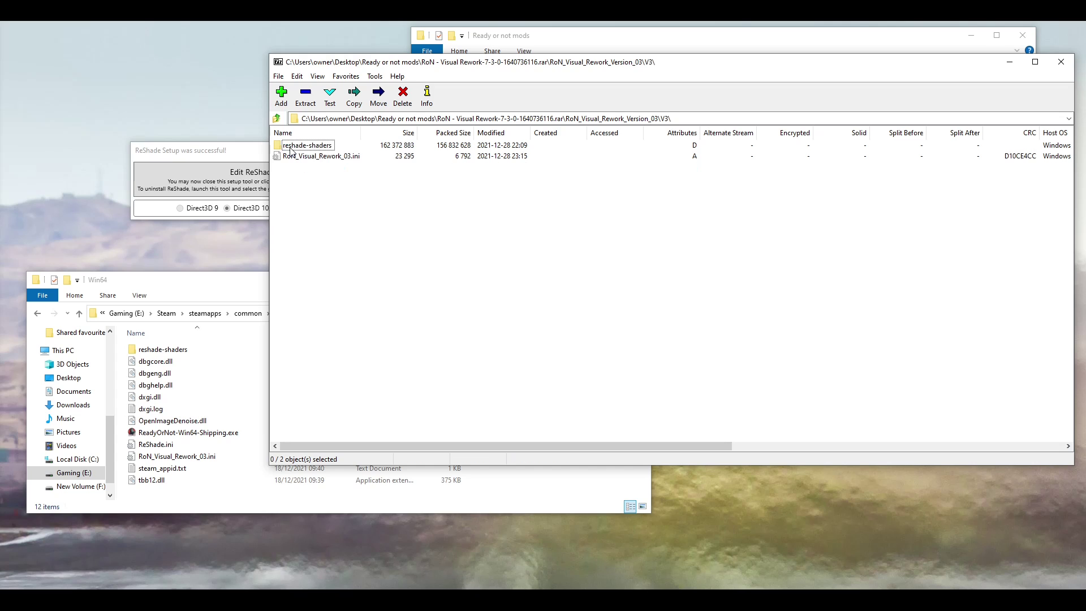
{"action": "left_click_drag", "start_coordinate": [361, 193], "coordinate": [276, 141]}
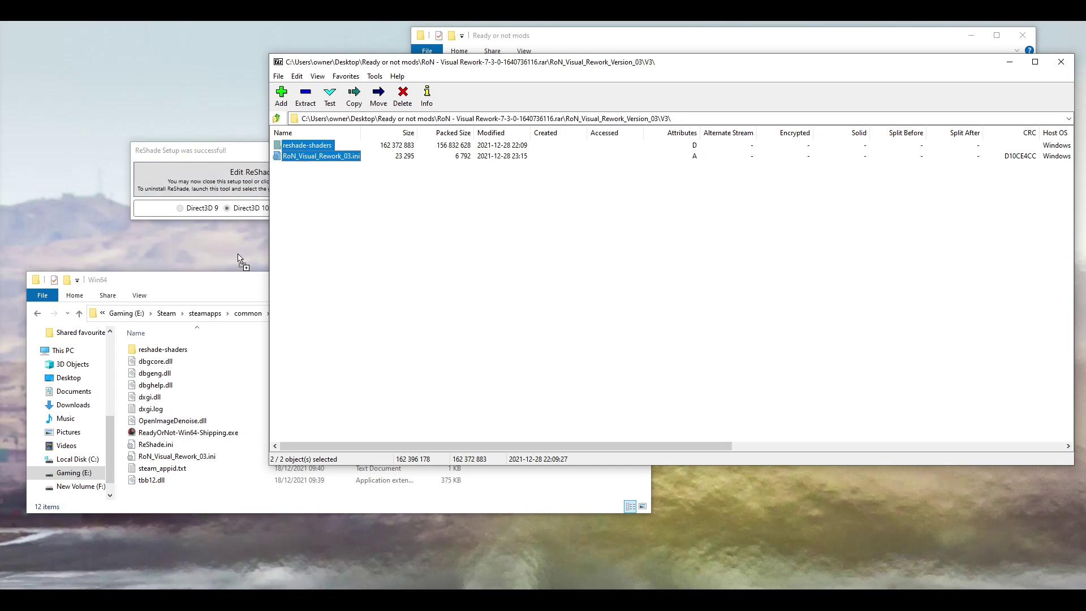
{"action": "left_click_drag", "start_coordinate": [238, 257], "coordinate": [229, 496]}
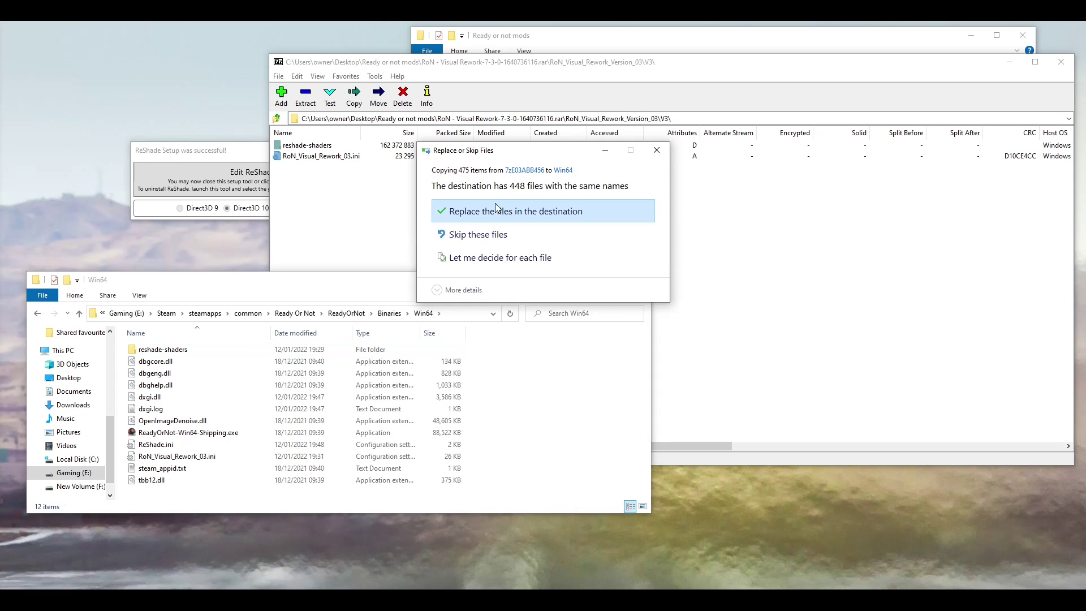
{"action": "left_click", "coordinate": [495, 208]}
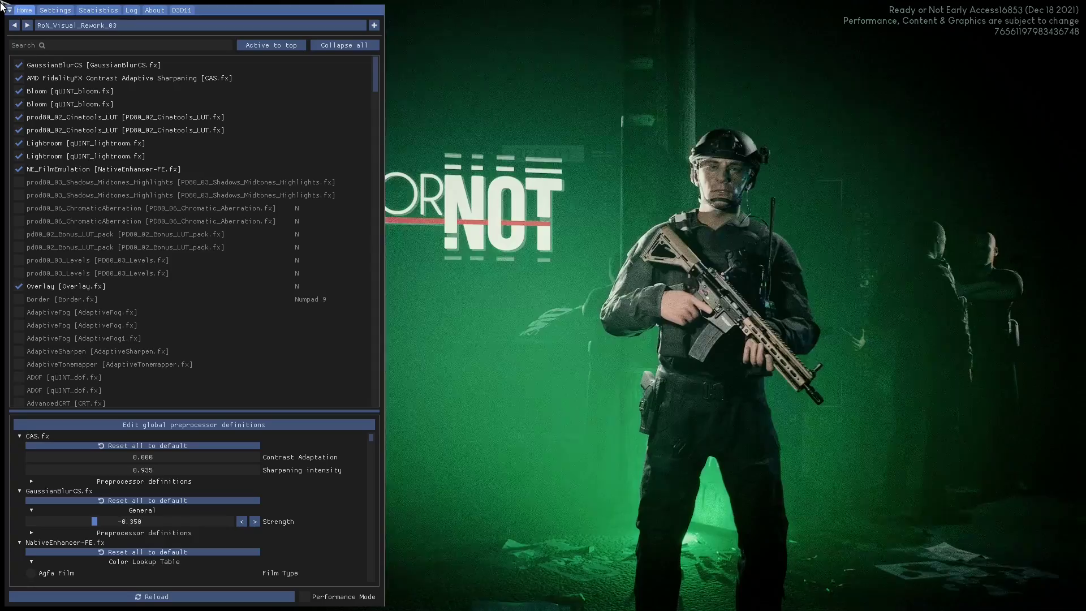
- In the game's ReShade overlay, choose RoN_Visual_Rework_03.ini from the Win64 folder as the preset
{"action": "left_click", "coordinate": [249, 25]}
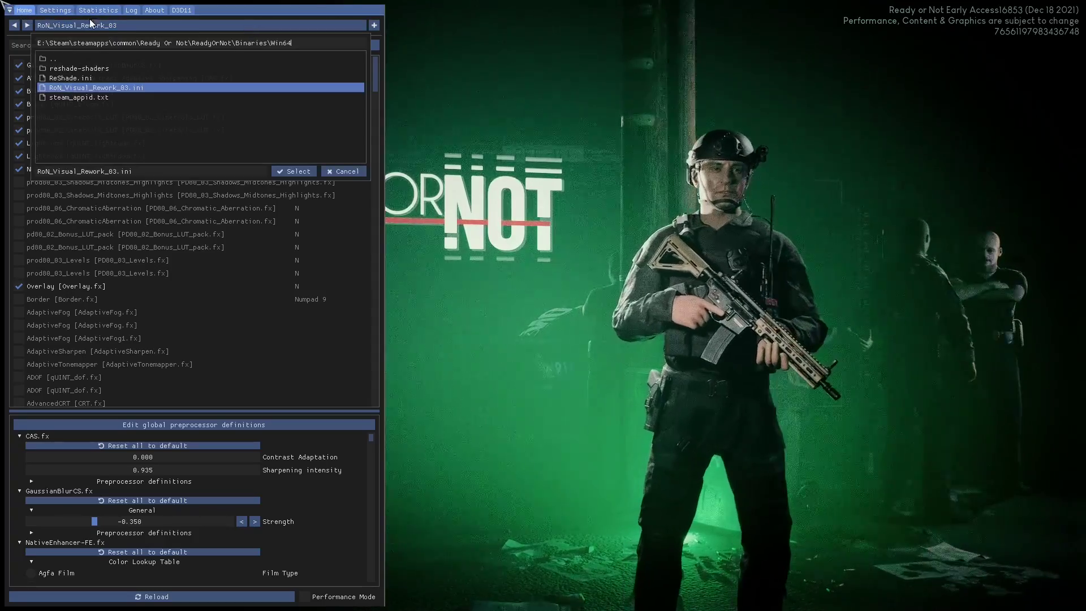
{"action": "left_click", "coordinate": [99, 23]}
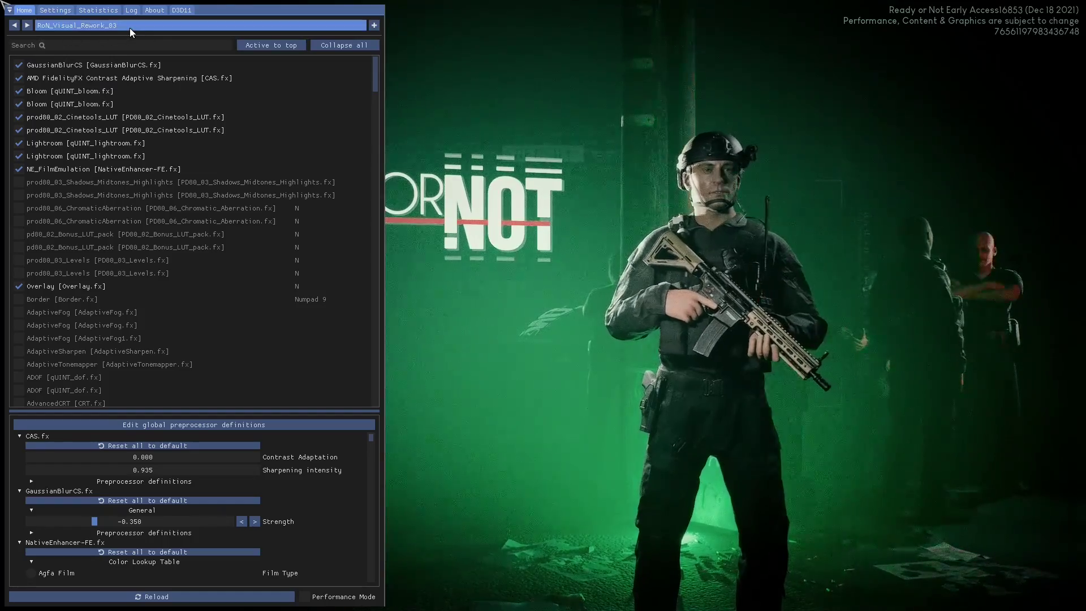
{"action": "left_click", "coordinate": [130, 29]}
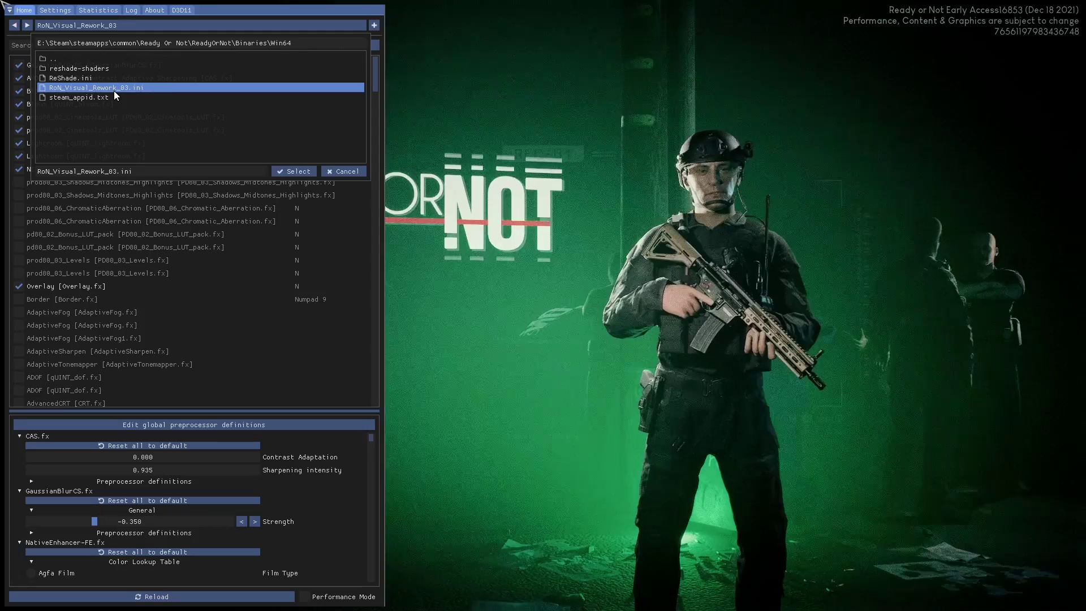
{"action": "left_click", "coordinate": [273, 173]}
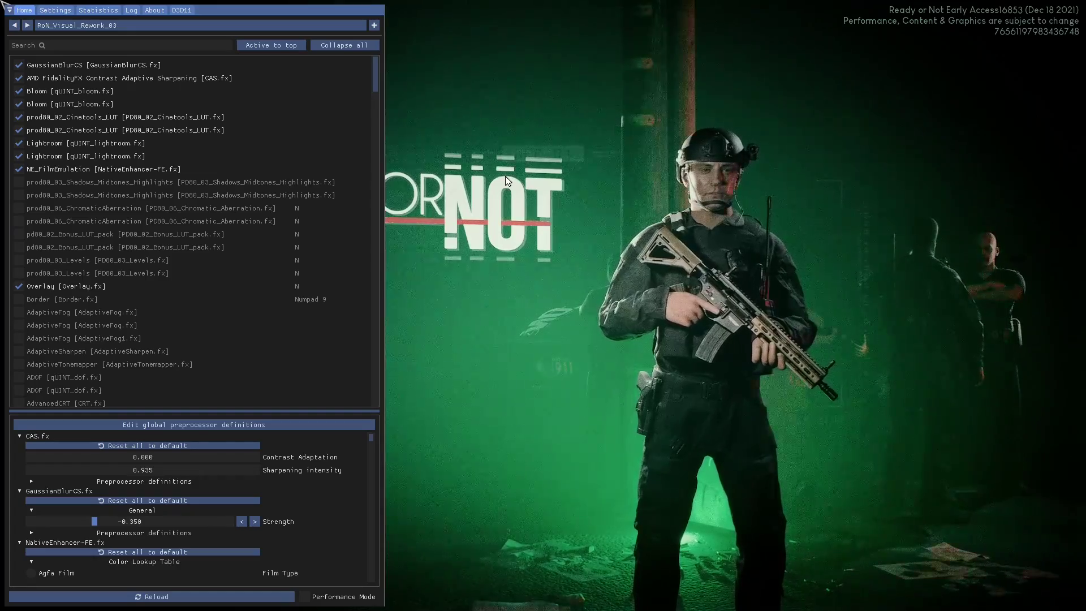
- Hide and reopen the ReShade menu, disable the Overlay [Overlay.fx] effect and hide the menu again
{"action": "key", "text": "Home"}
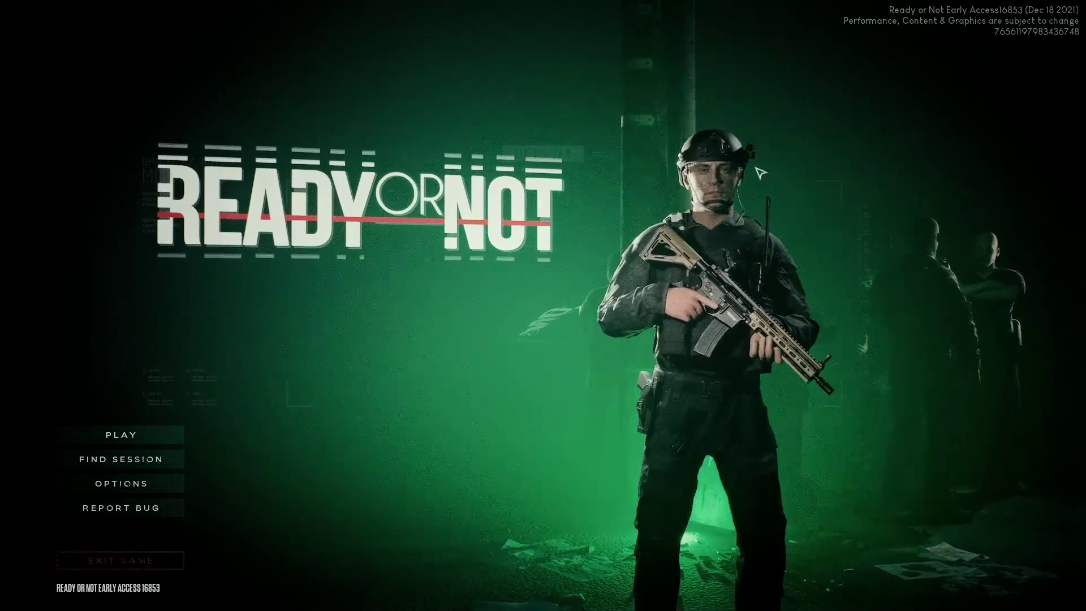
{"action": "key", "text": "Home"}
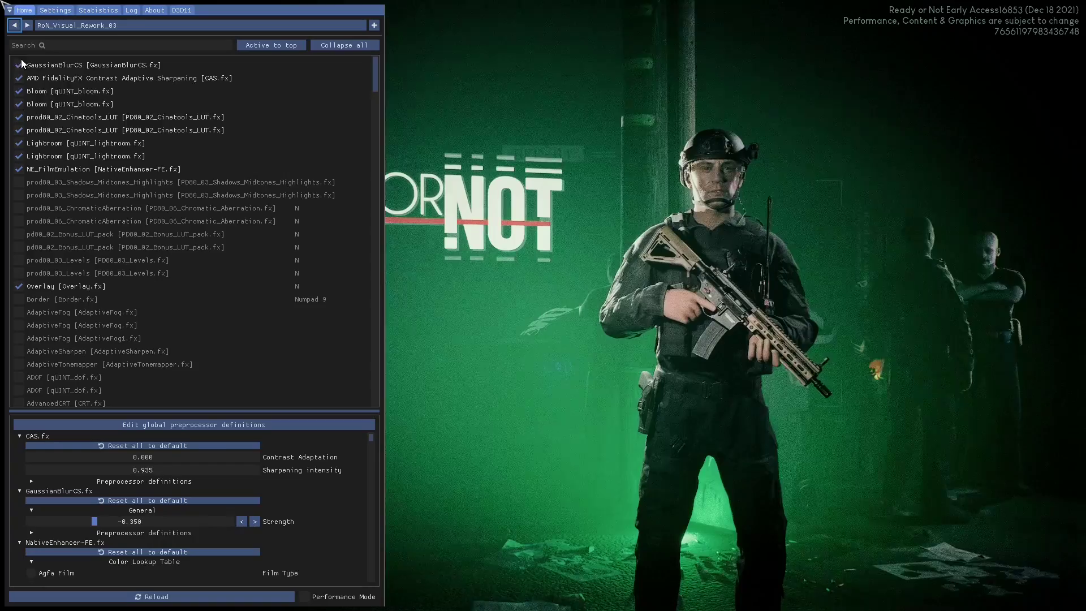
{"action": "left_click", "coordinate": [19, 288]}
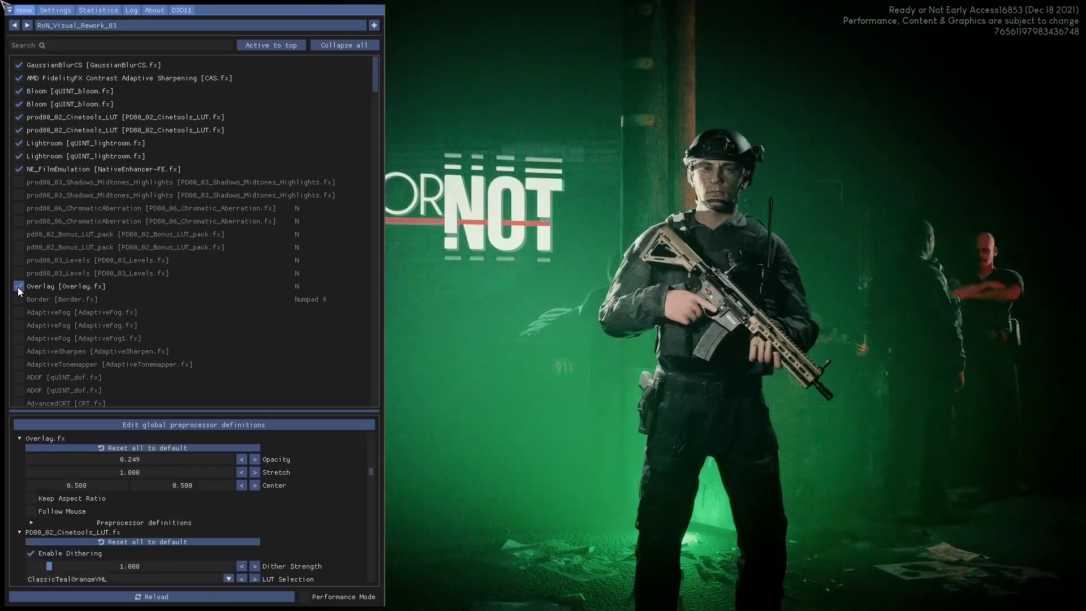
{"action": "left_click", "coordinate": [19, 287]}
{"action": "key", "text": "Home"}
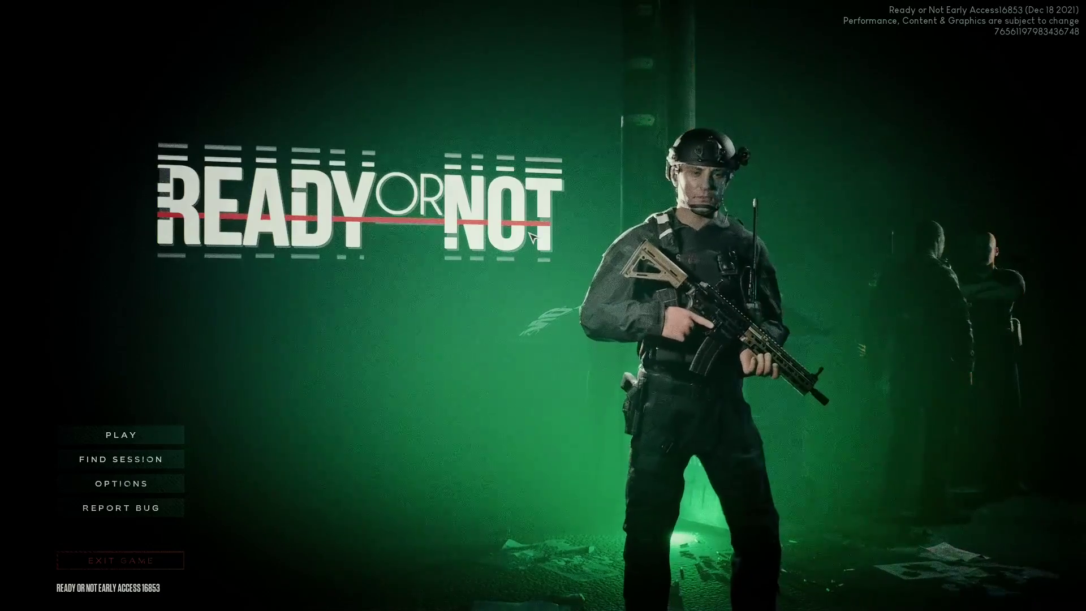
- Reopen the ReShade menu and look through the preset's list of available effects
{"action": "key", "text": "Home"}
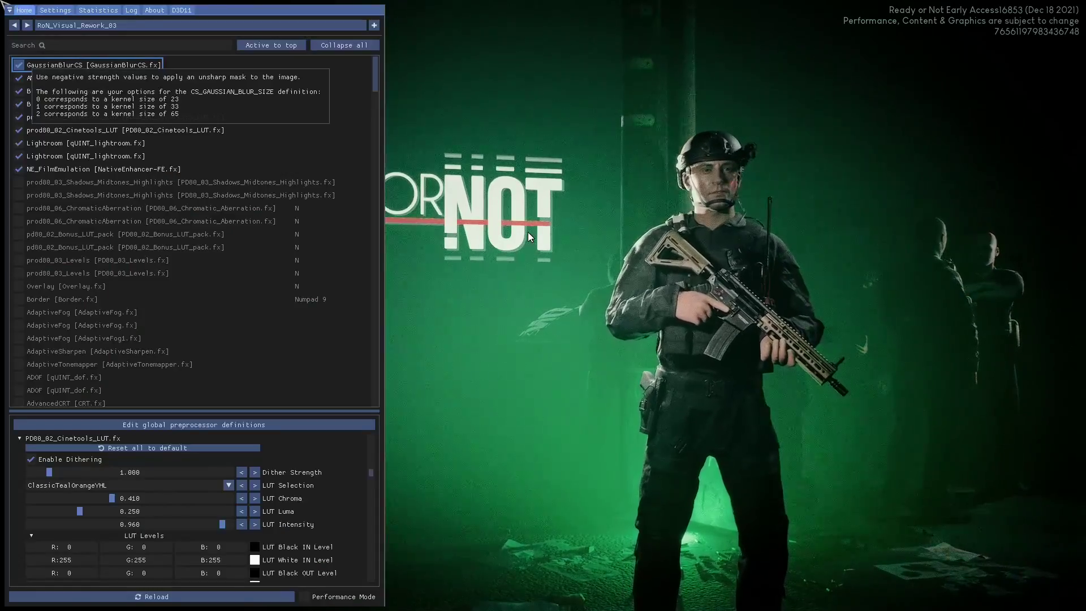
{"action": "key", "text": "Home"}
{"action": "key", "text": "Home"}
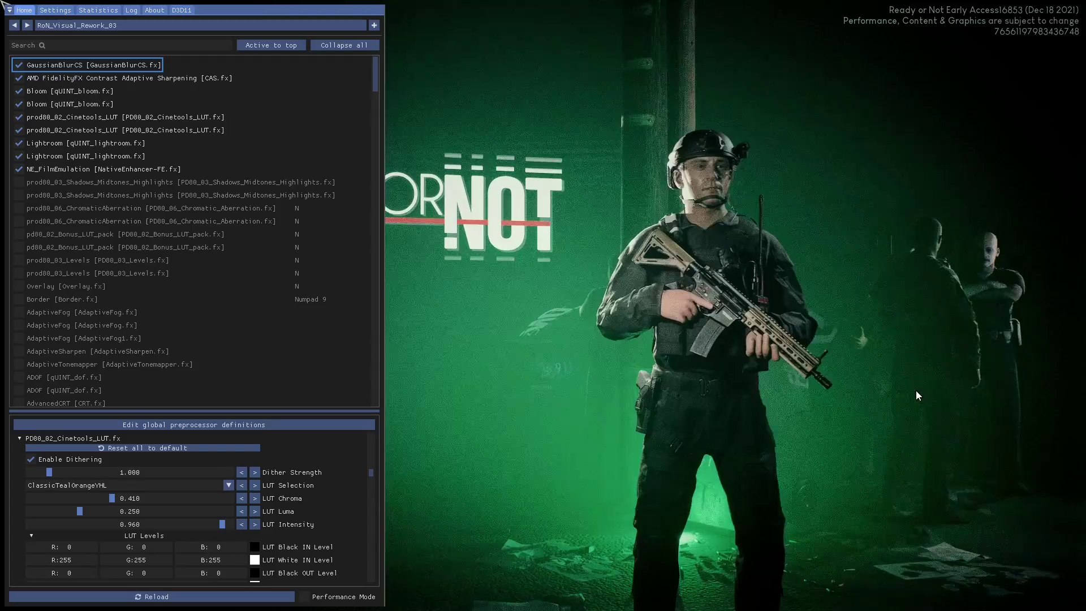
{"action": "scroll", "coordinate": [225, 234], "scroll_direction": "down", "scroll_amount": 6}
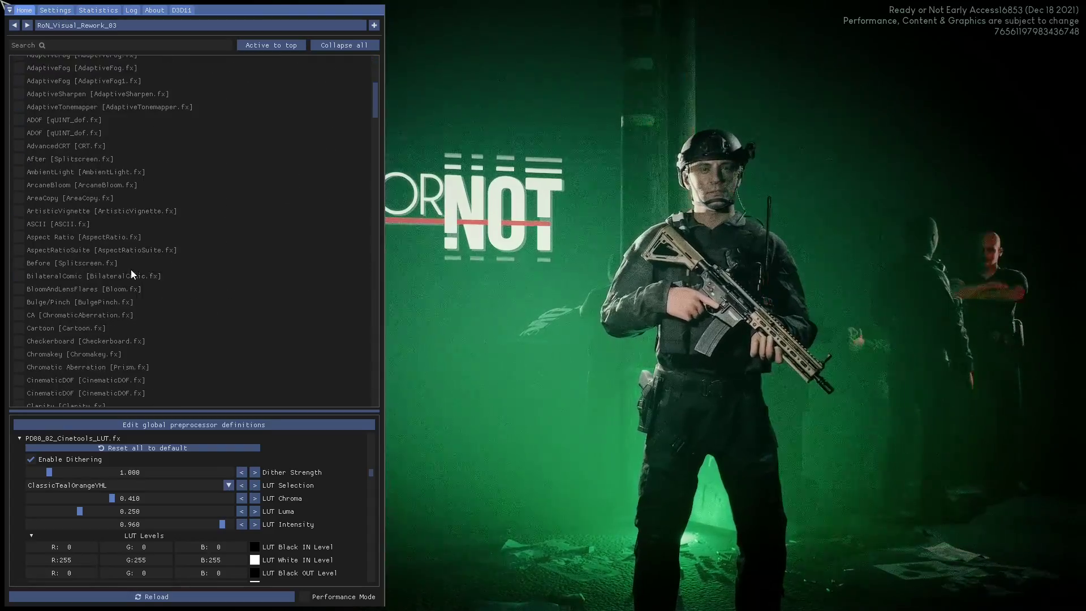
{"action": "scroll", "coordinate": [171, 280], "scroll_direction": "down", "scroll_amount": 12}
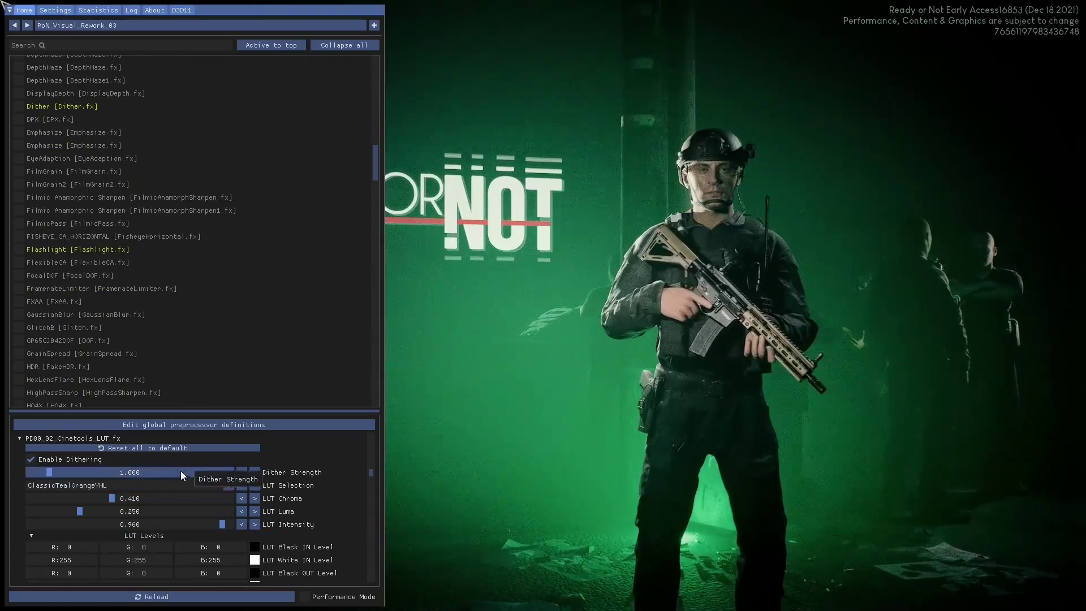
{"action": "scroll", "coordinate": [169, 293], "scroll_direction": "up", "scroll_amount": 5}
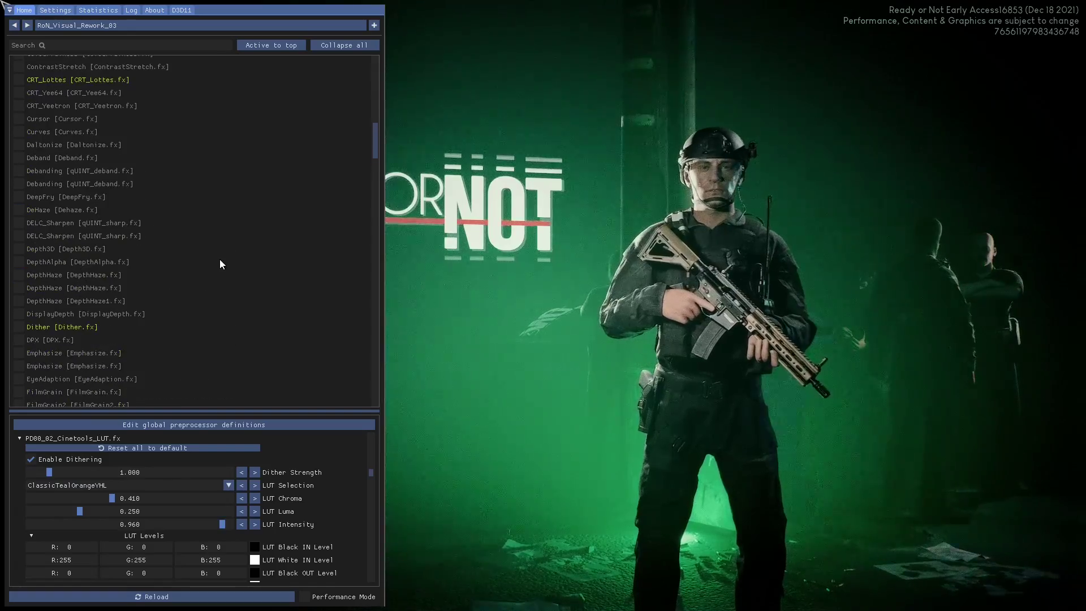